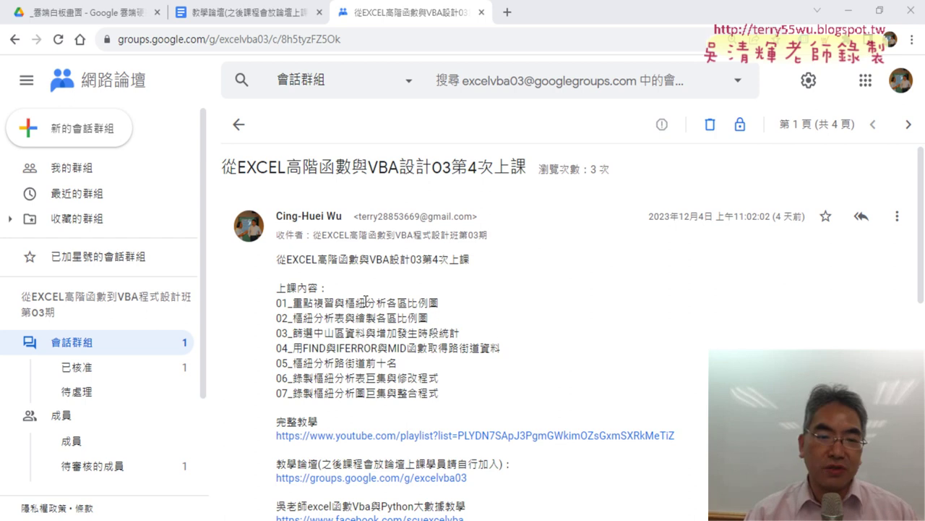
Step: Highlight lesson 01's topic and zoom the class post to 125%
drag(346, 302, 439, 303)
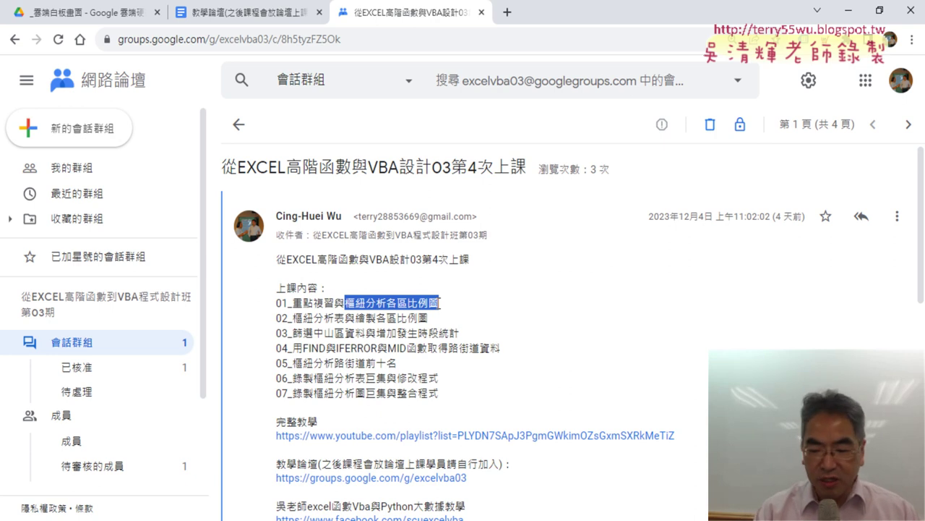
key(ctrl+plus)
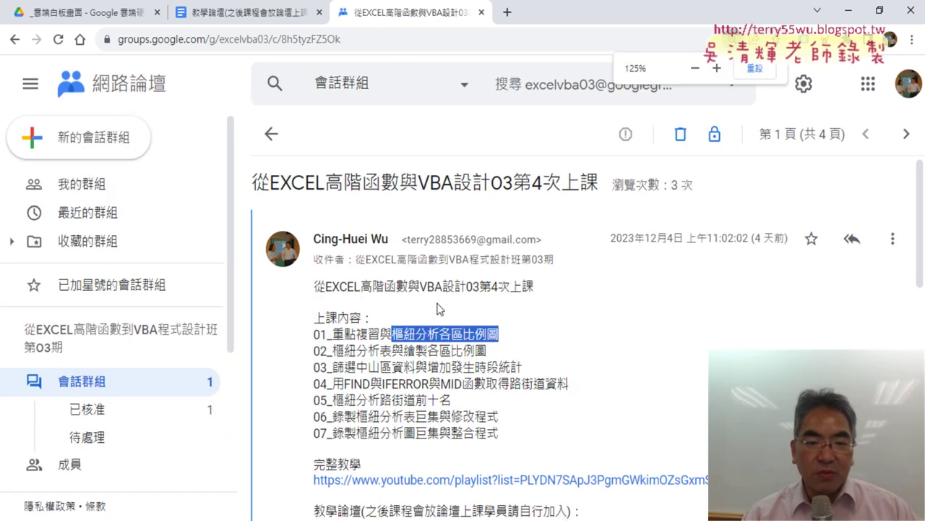
scroll(437, 309, down, 2)
Step: Highlight 樞紐分析 and 各區比例圖 in lesson 01, then 繪製各區比例圖 in lesson 02
click(472, 205)
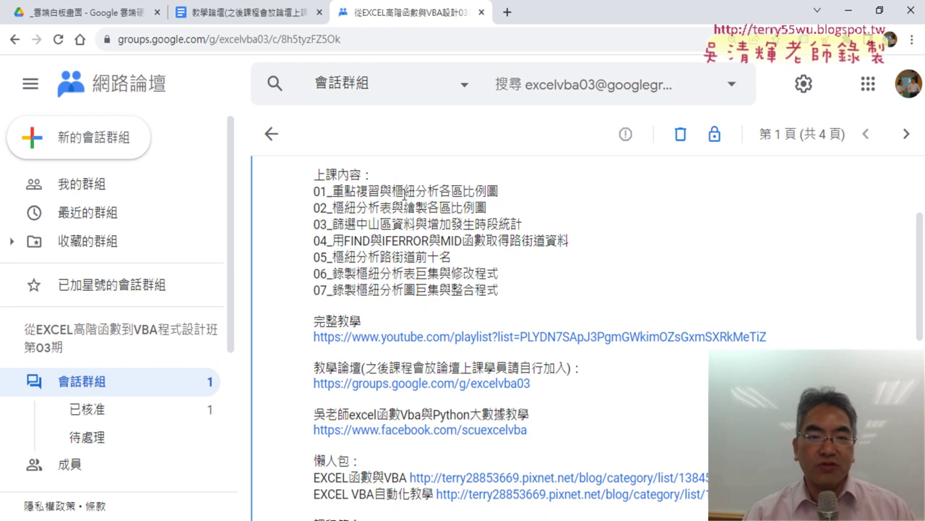
drag(393, 191, 439, 192)
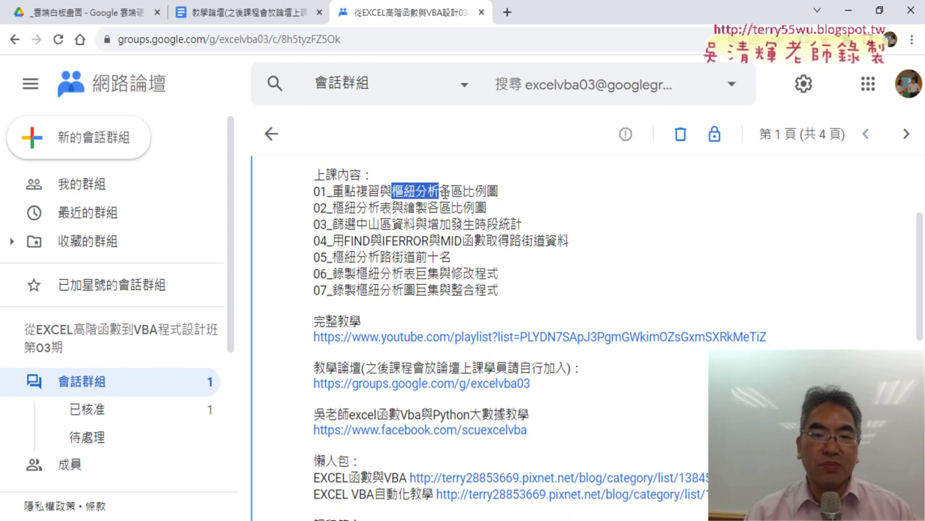
drag(444, 191, 506, 191)
click(457, 192)
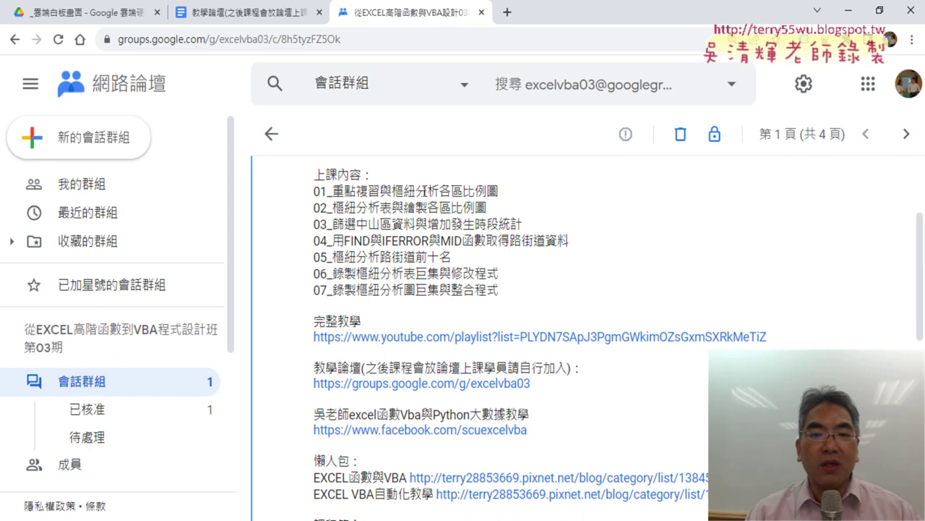
drag(439, 191, 498, 190)
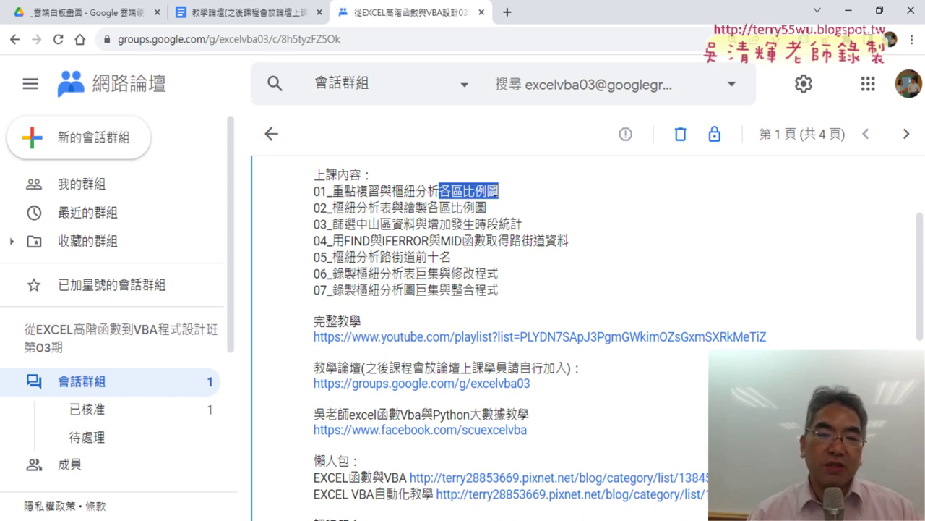
drag(402, 207, 505, 217)
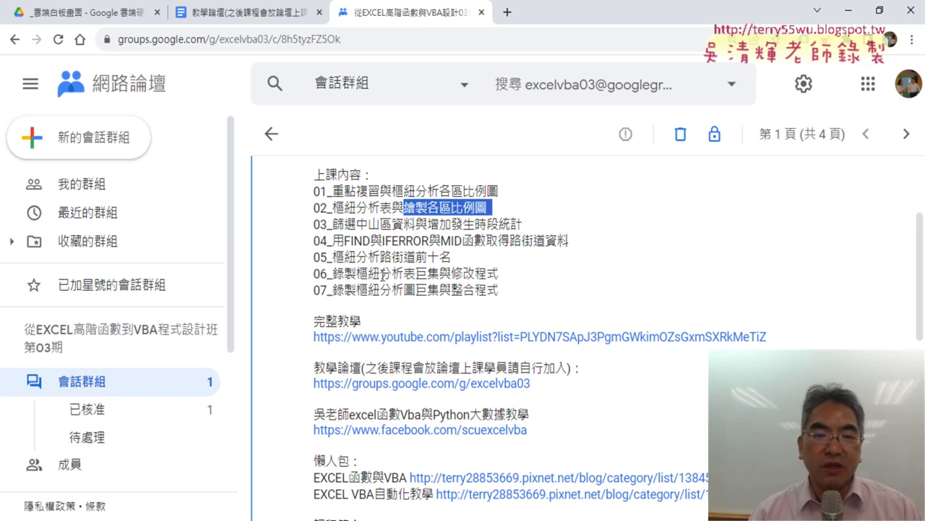
drag(333, 273, 392, 273)
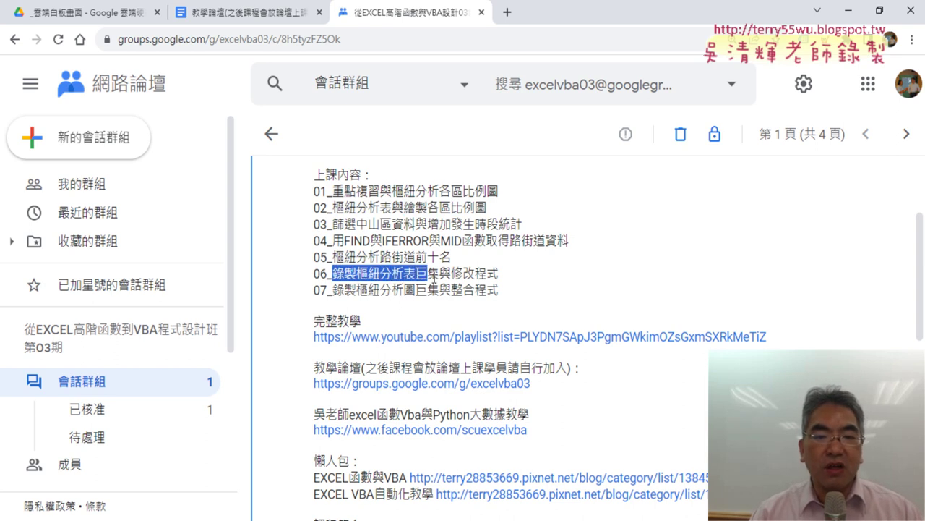
drag(392, 273, 498, 275)
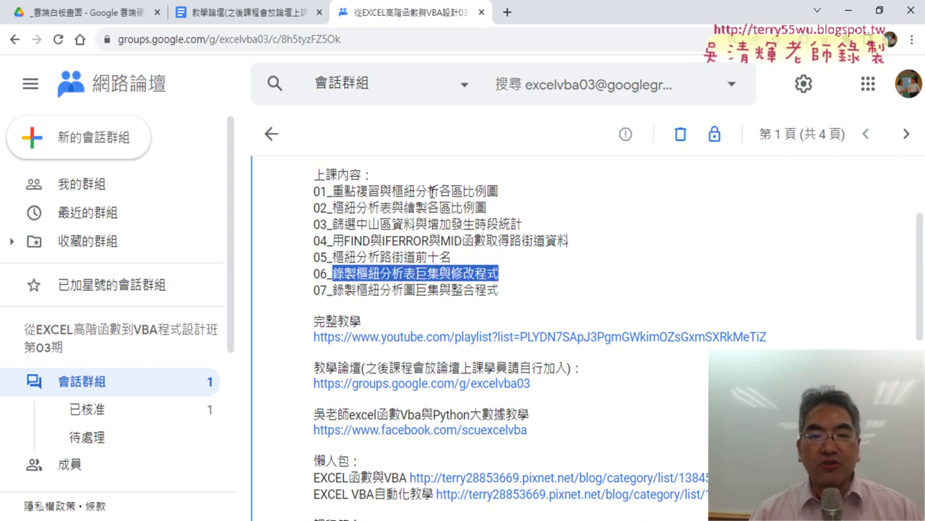
drag(439, 191, 504, 191)
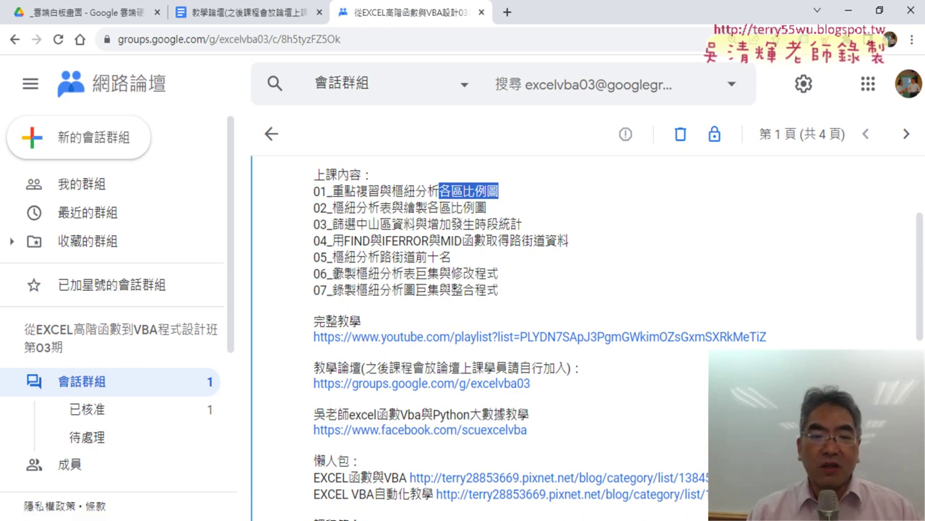
drag(333, 273, 416, 274)
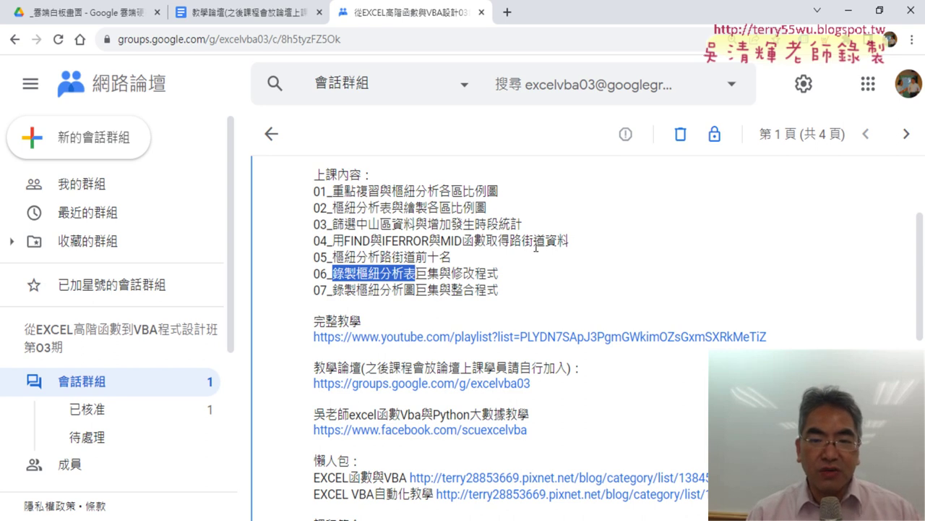
click(514, 241)
drag(511, 240, 545, 241)
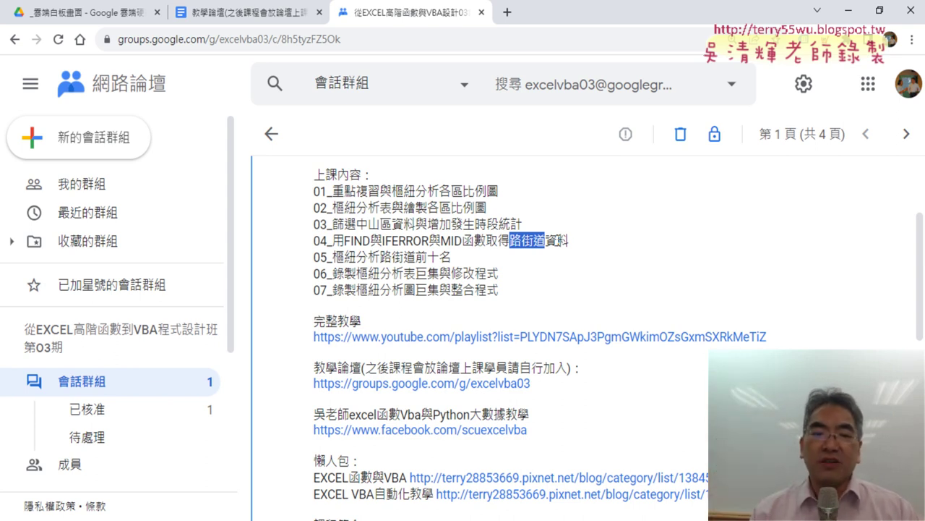
Step: Highlight FIND, IFERROR and MID in lesson 04, then open the 完整教學 YouTube playlist
drag(344, 240, 462, 241)
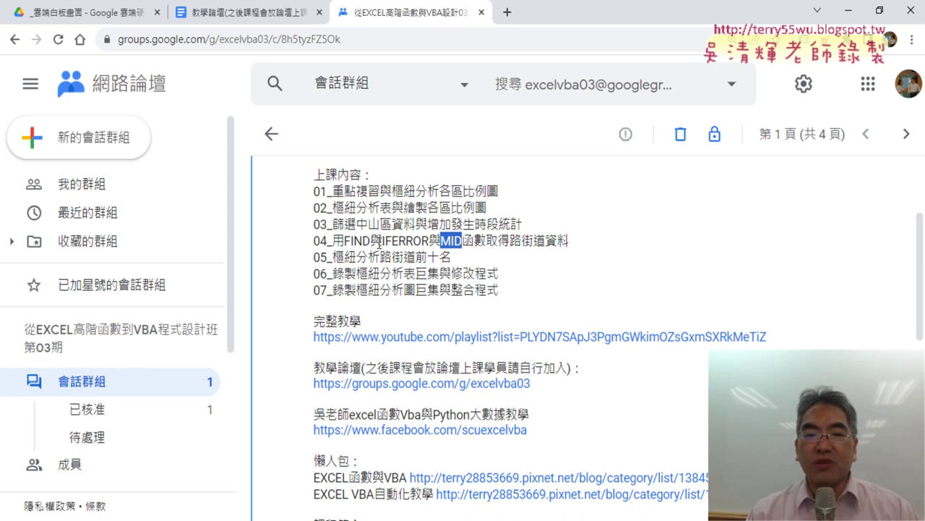
drag(381, 240, 430, 240)
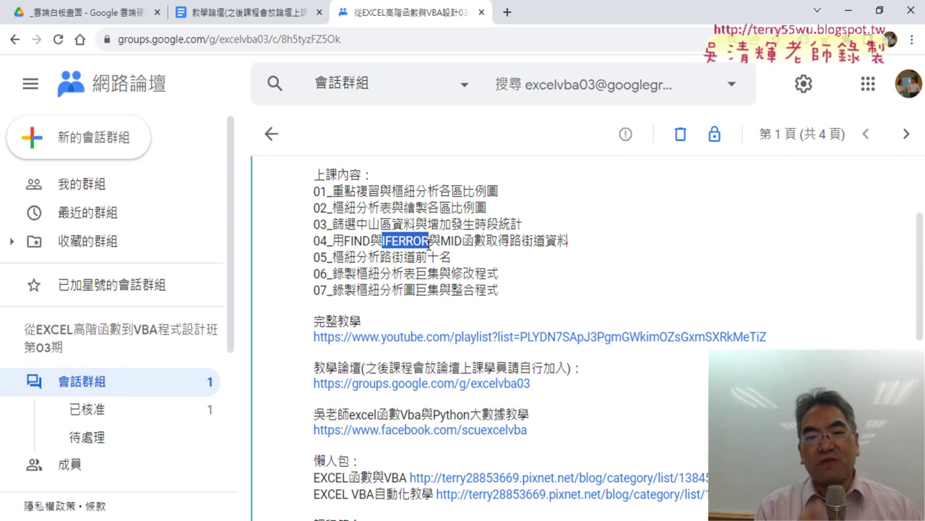
drag(345, 240, 486, 241)
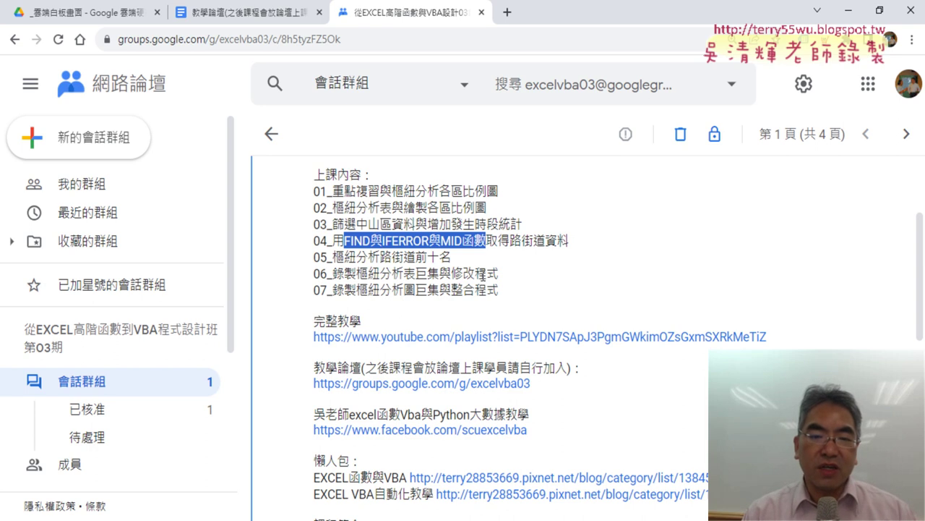
click(484, 337)
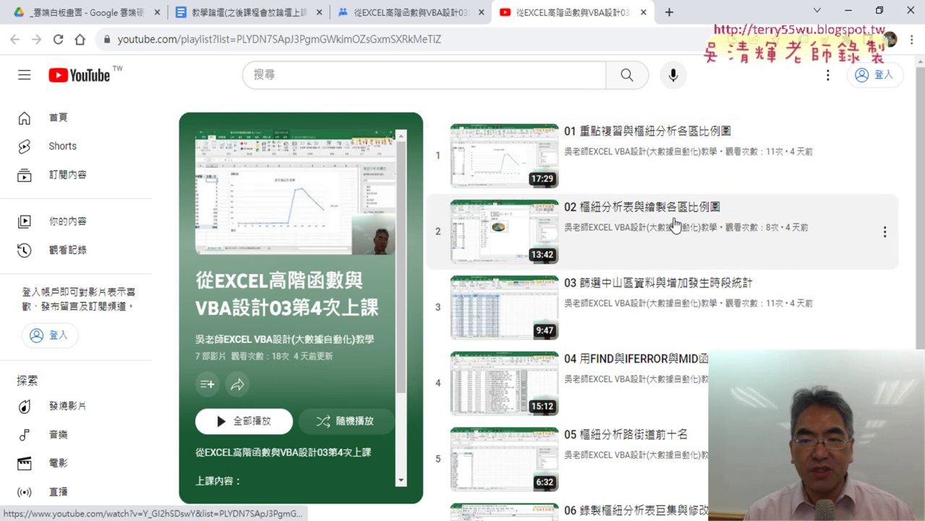
Step: Leave the YouTube playlist for the Google Groups post, then switch to File Explorer
scroll(674, 224, down, 2)
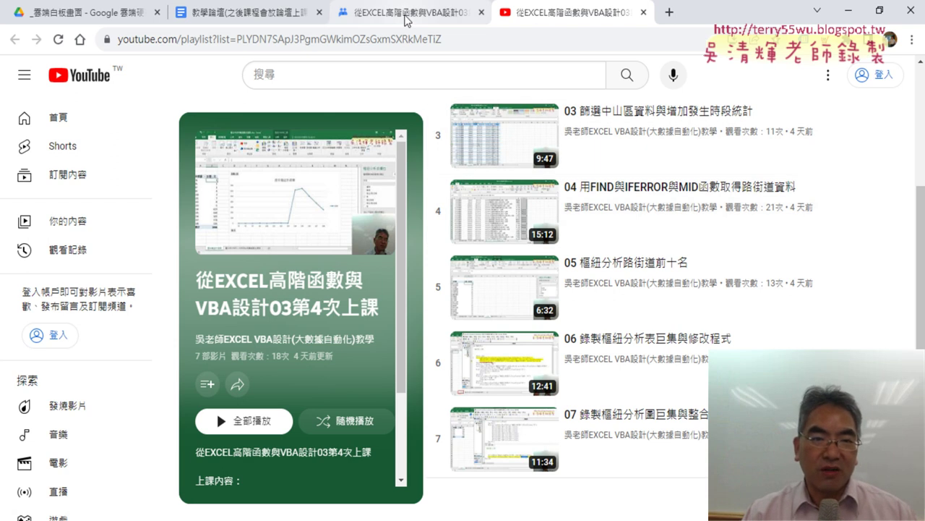
click(406, 16)
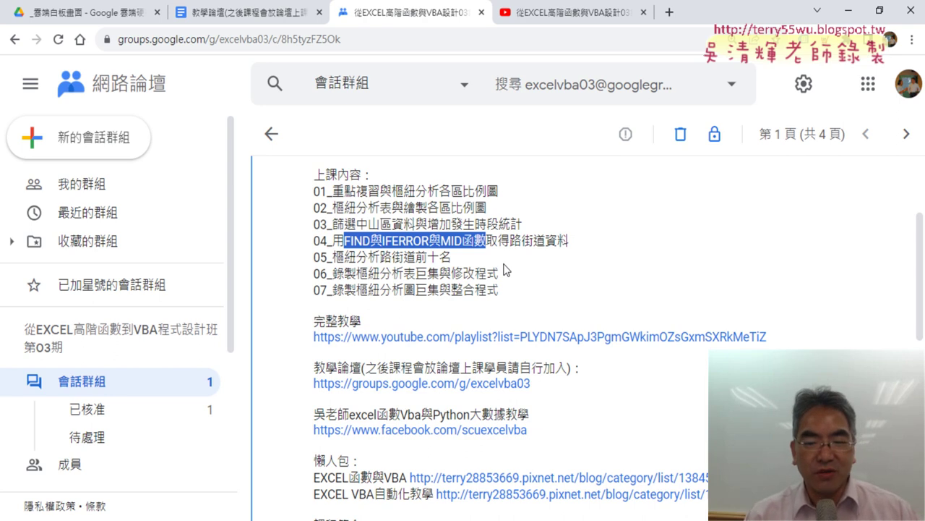
click(183, 517)
key(alt+Tab)
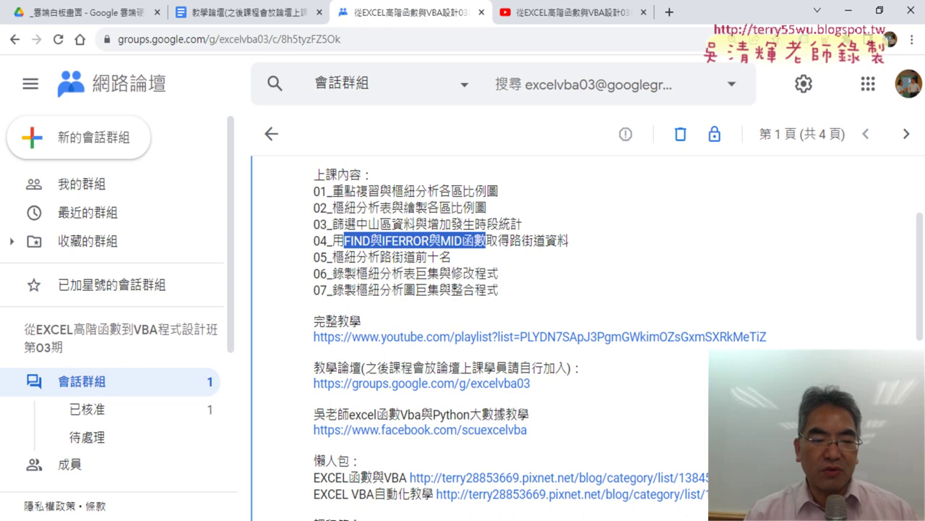
key(alt+Tab)
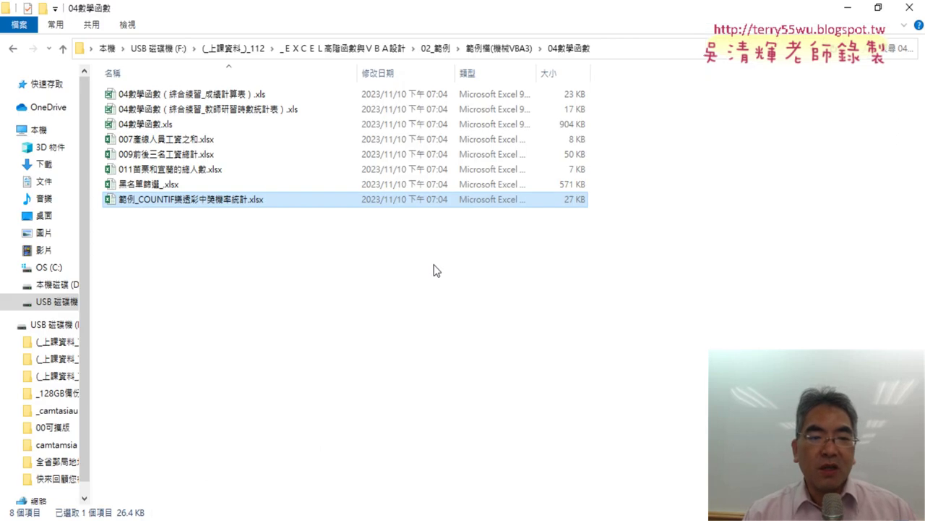
Step: Go to 範例檔(機械VBA3)\04數學函數 and open 範例_COUNTIF樂透彩中獎機率統計.xlsx
click(495, 51)
click(181, 98)
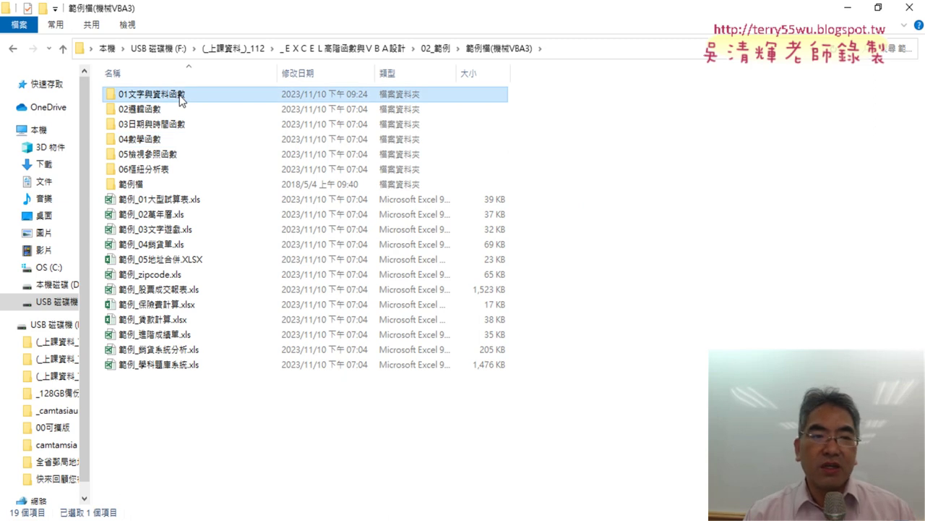
click(145, 142)
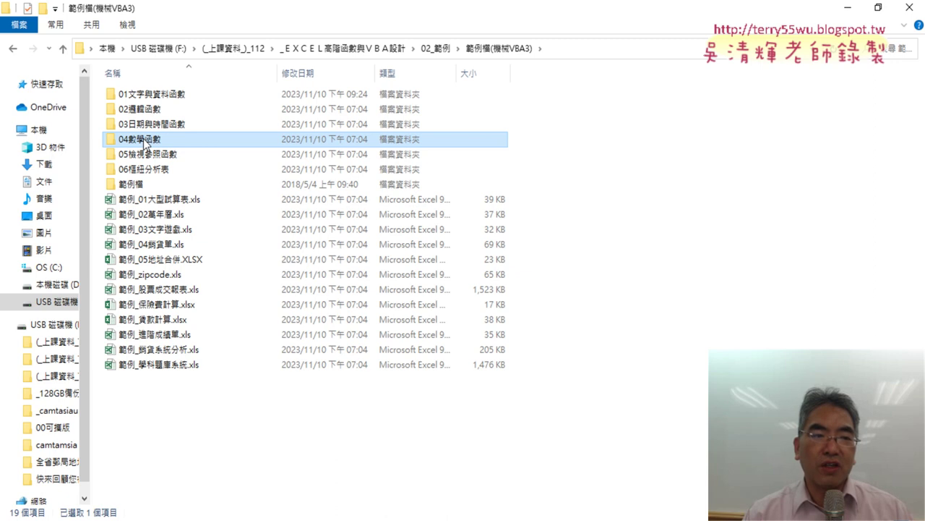
click(147, 99)
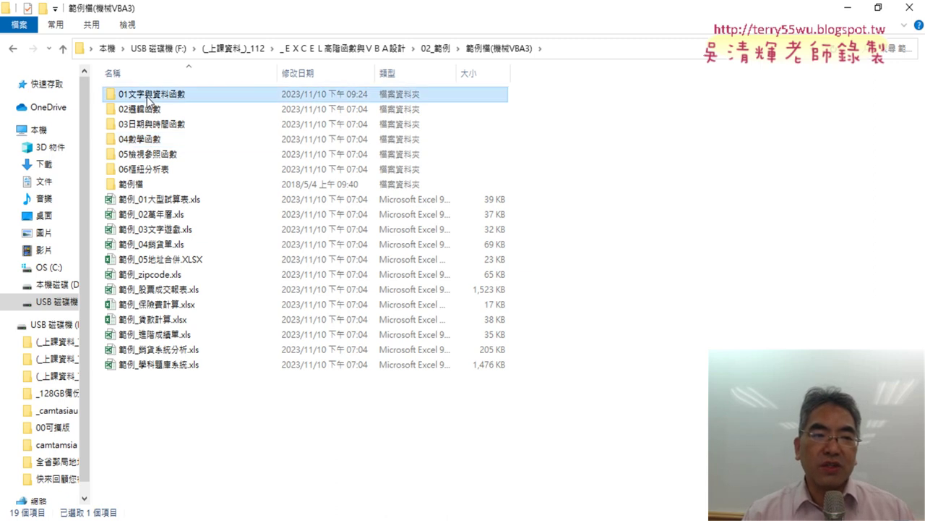
double_click(148, 141)
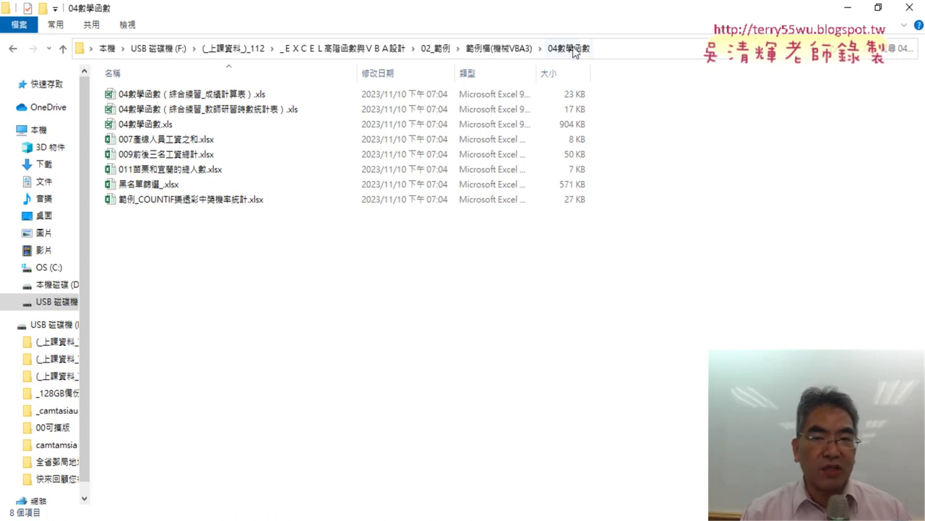
click(253, 206)
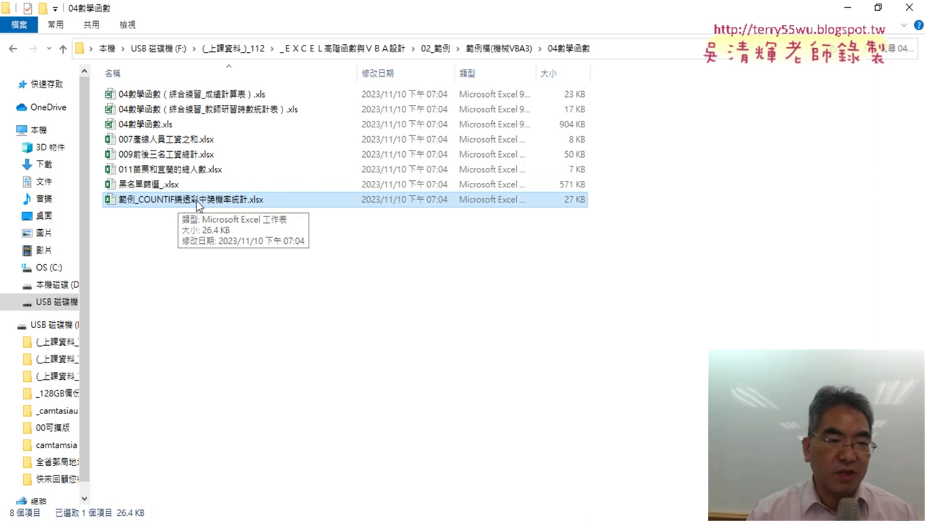
double_click(235, 205)
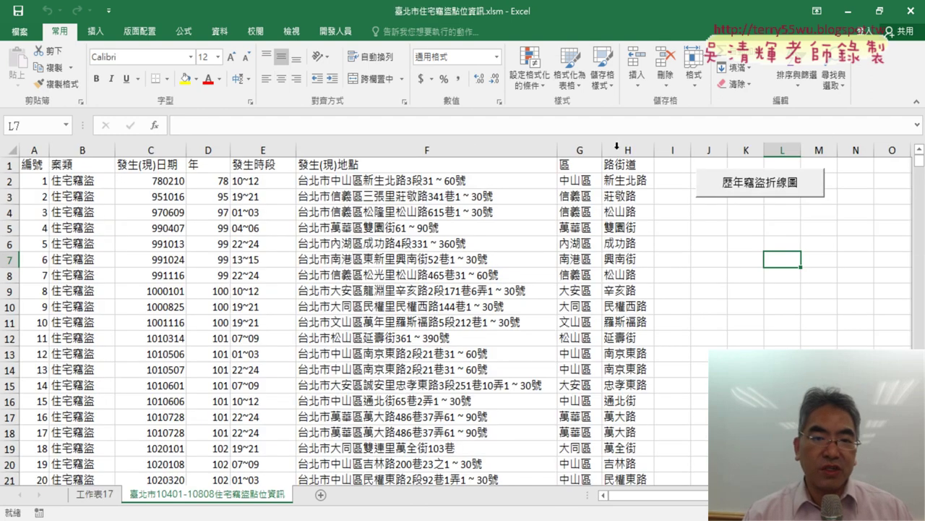
Step: Close the 臺北市住宅竊盜點位資訊 workbook with 不要儲存 and return to the lottery workbook
click(743, 187)
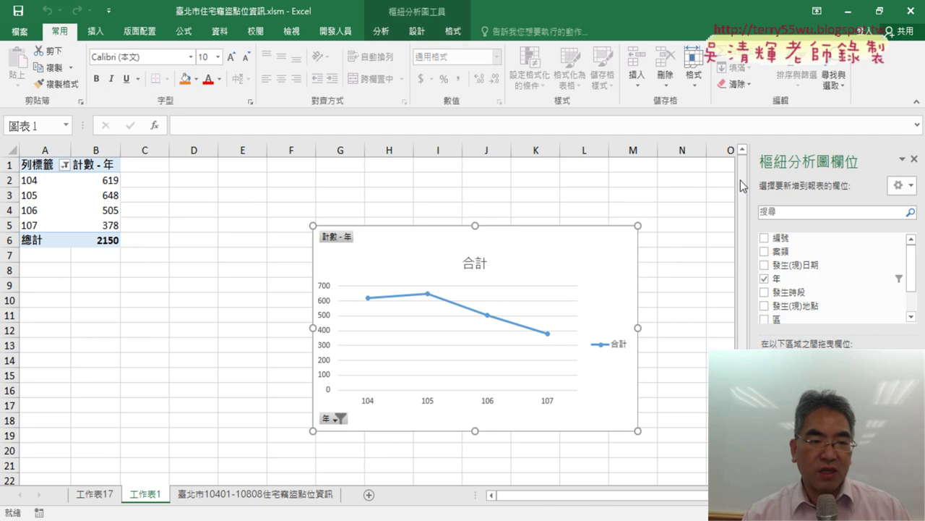
click(271, 494)
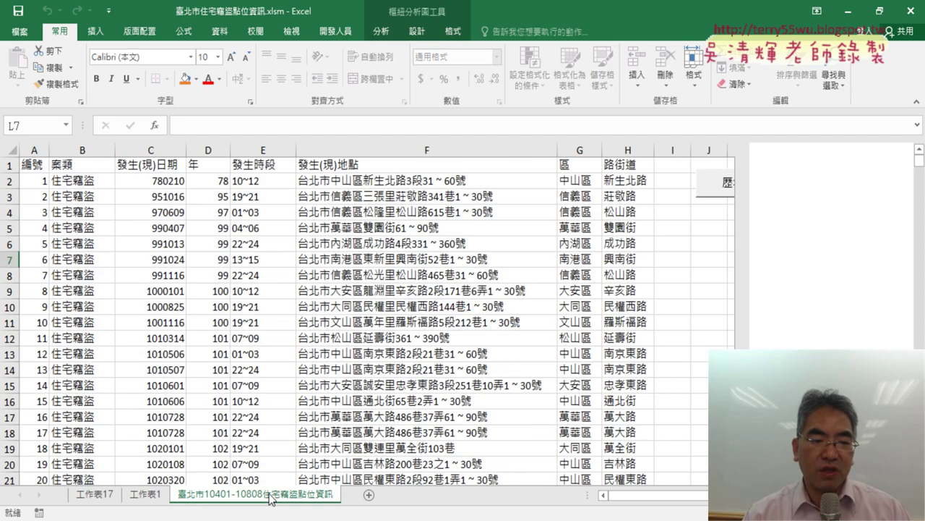
click(911, 11)
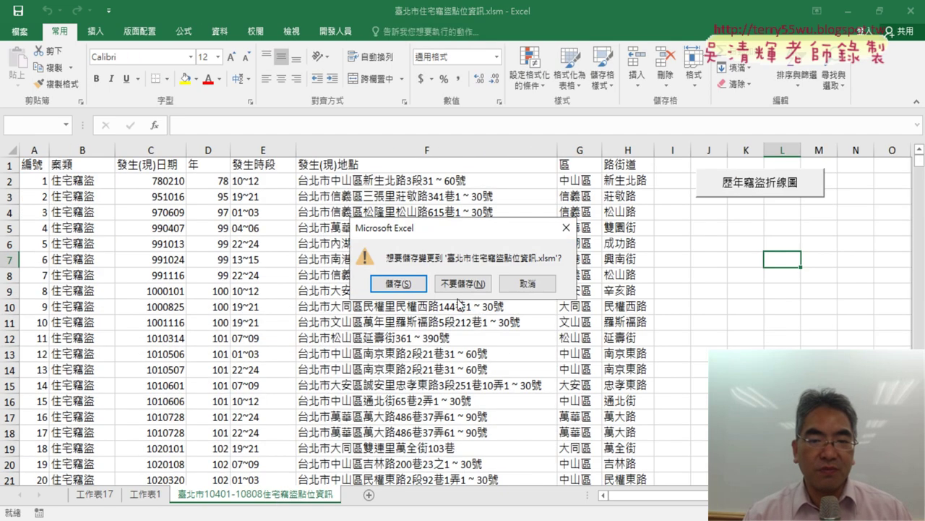
click(459, 284)
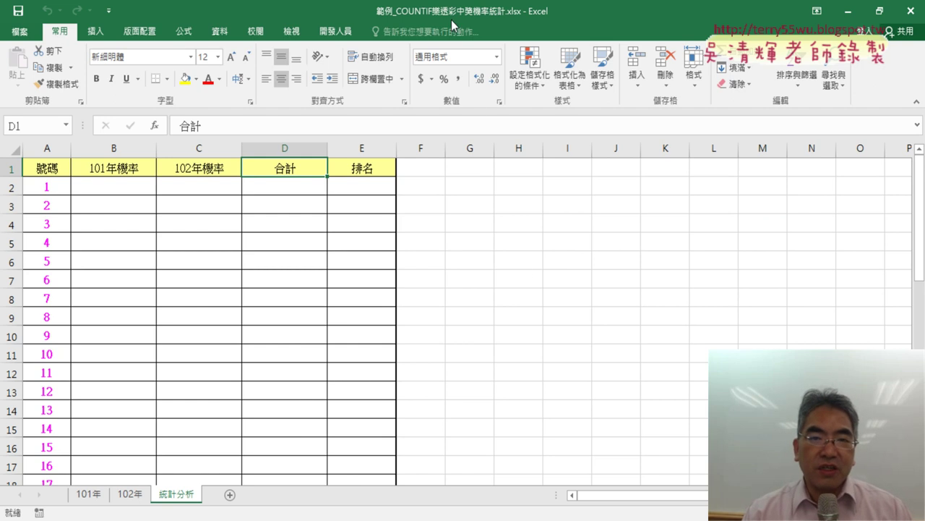
click(311, 518)
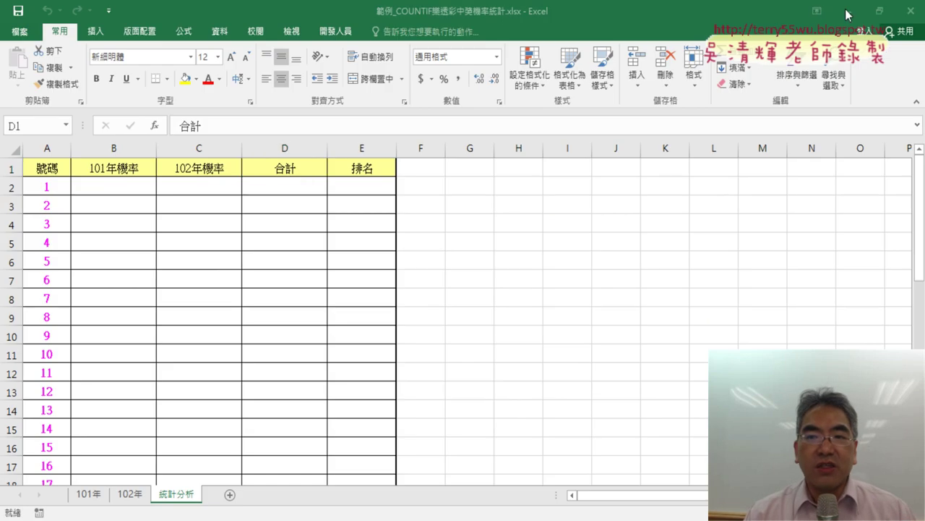
click(847, 8)
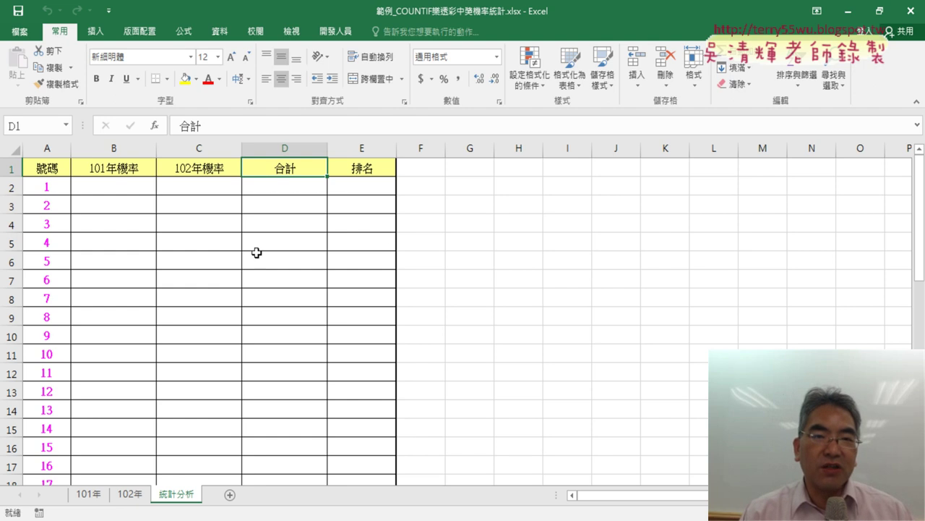
Step: Review the 號碼 list in A1:A43 and cells B1–B2, then go to the 101年 sheet
click(45, 165)
scroll(64, 245, down, 1)
scroll(64, 245, down, 4)
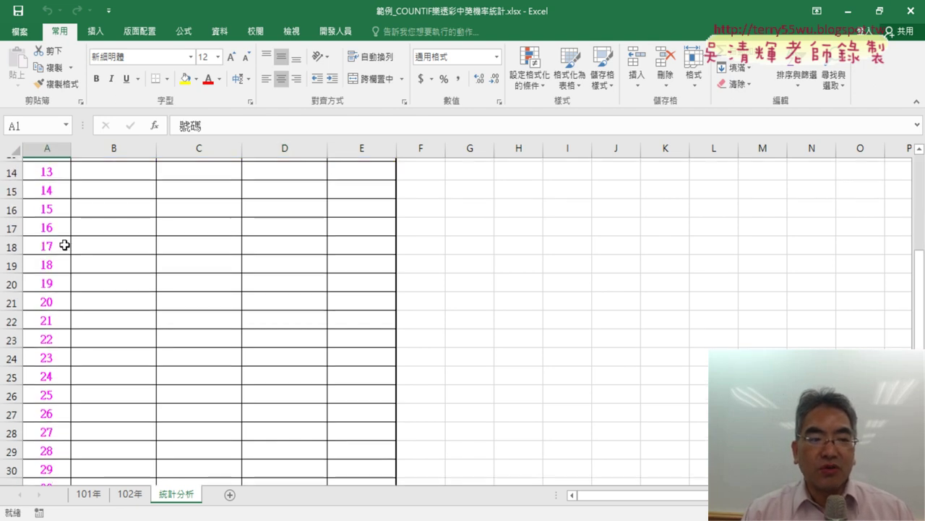
scroll(64, 245, down, 5)
drag(54, 446, 50, 139)
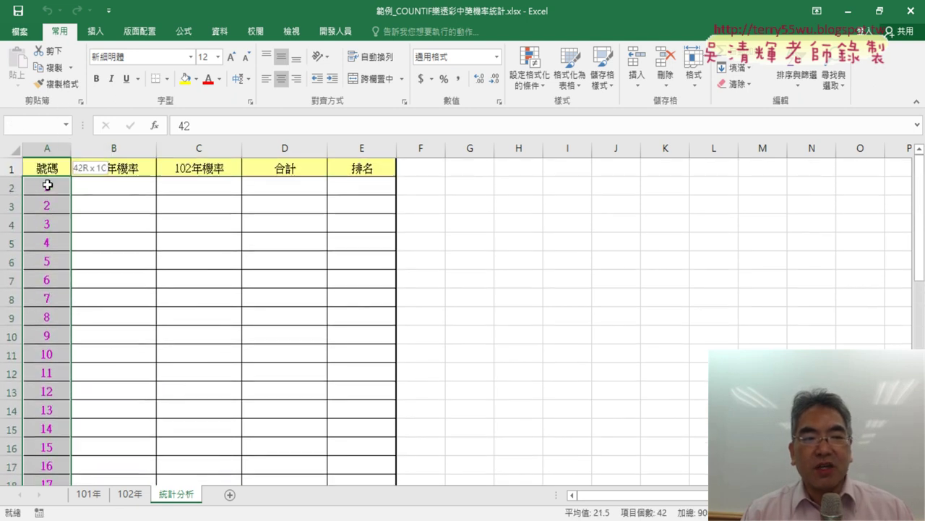
click(130, 169)
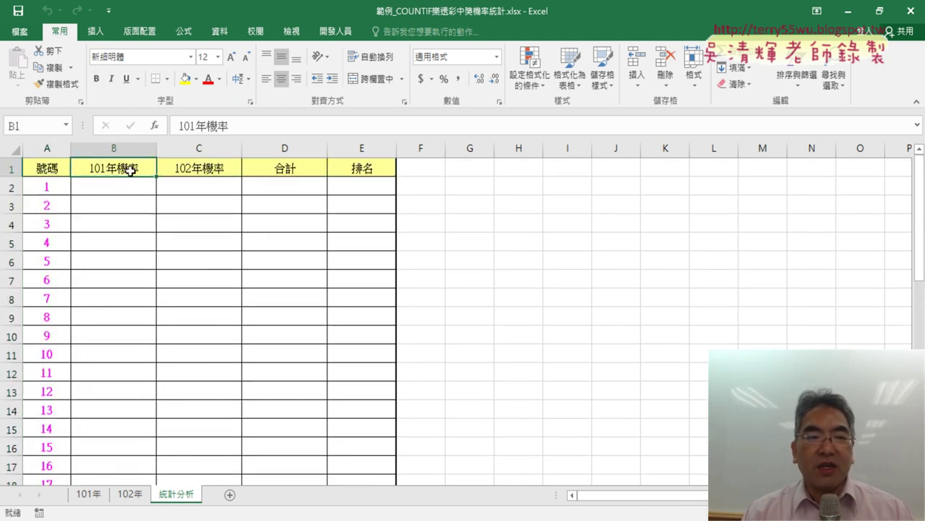
click(38, 186)
click(97, 188)
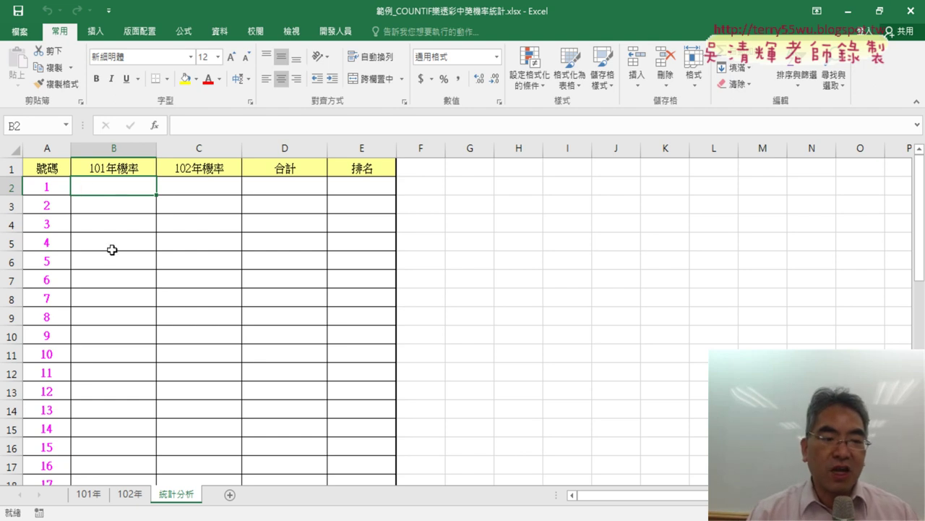
click(89, 495)
scroll(362, 332, up, 5)
scroll(362, 329, up, 9)
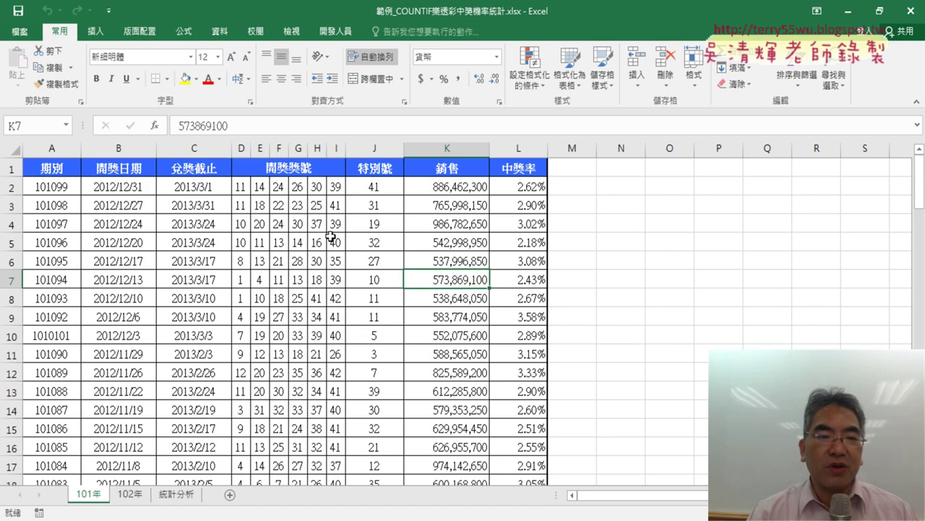
drag(235, 148, 235, 148)
drag(241, 148, 336, 148)
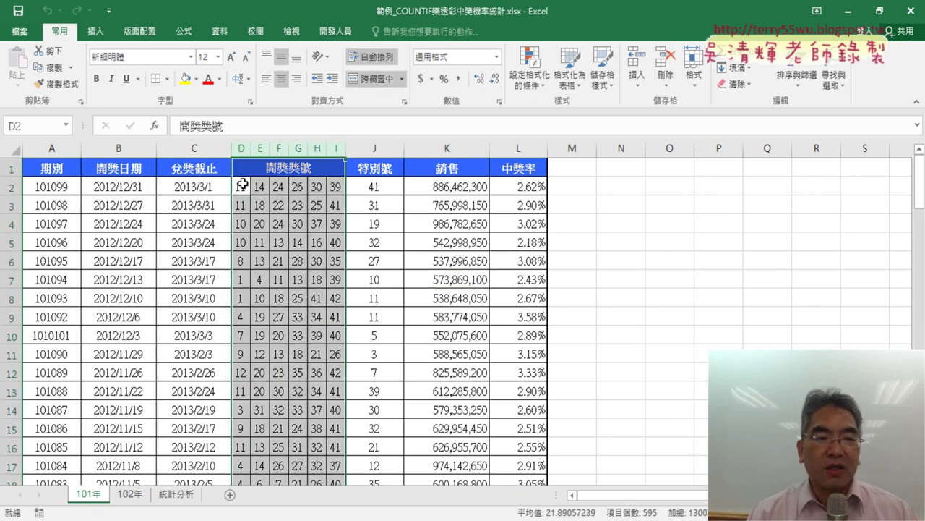
mouse_move(241, 186)
mouse_down()
mouse_move(333, 185)
mouse_move(242, 189)
mouse_up()
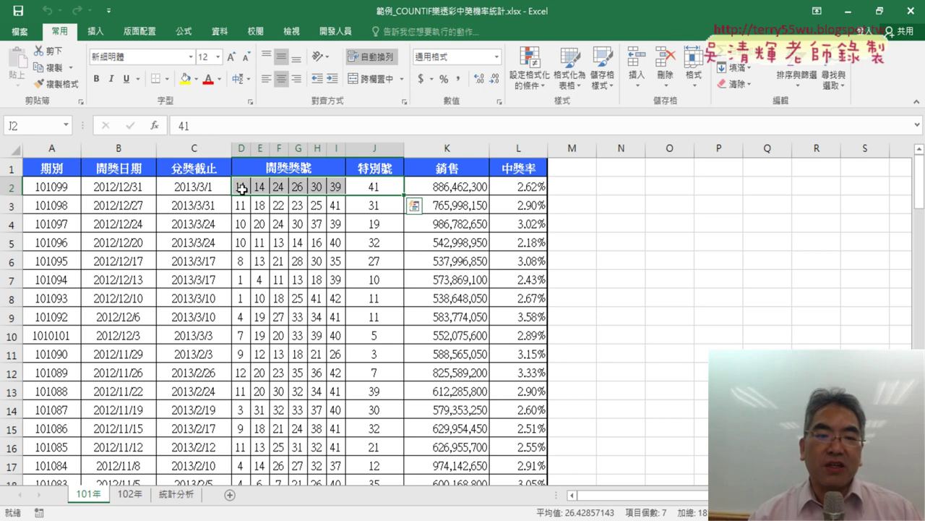
drag(242, 189, 371, 188)
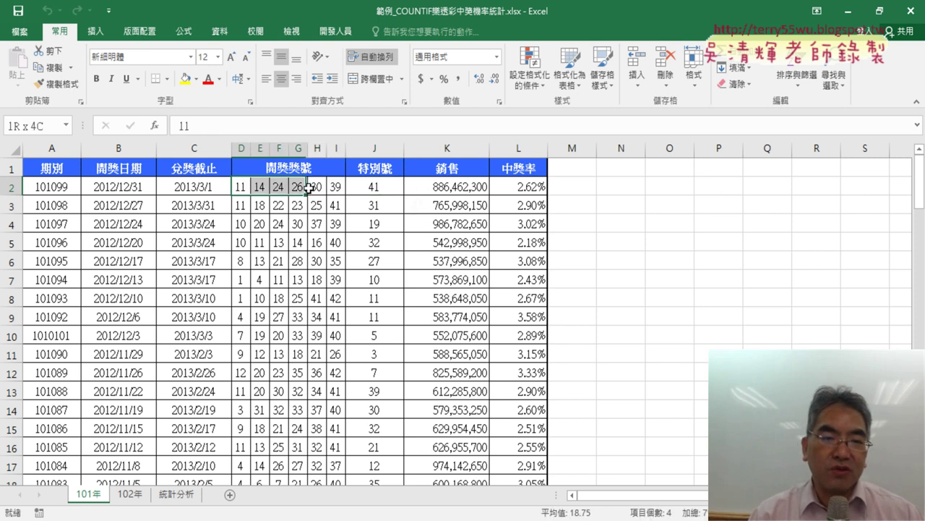
click(11, 187)
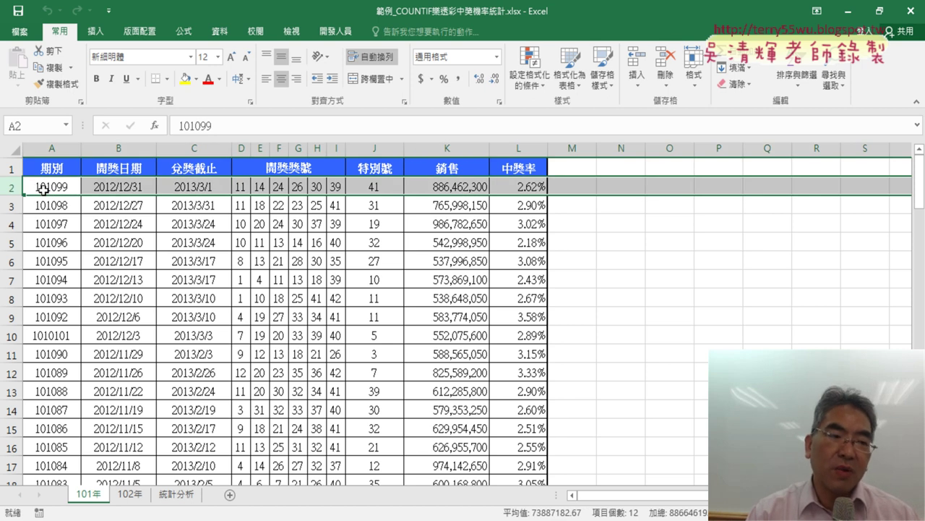
click(75, 188)
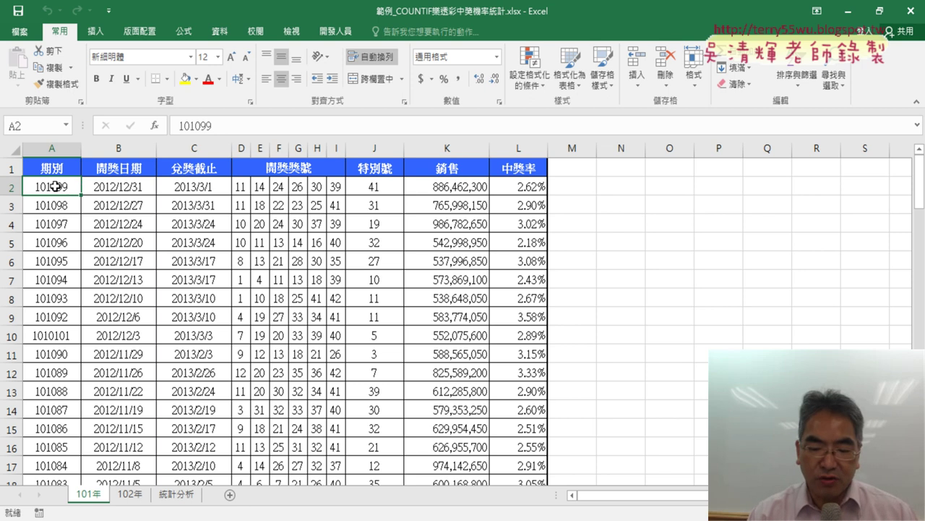
key(ctrl+Down)
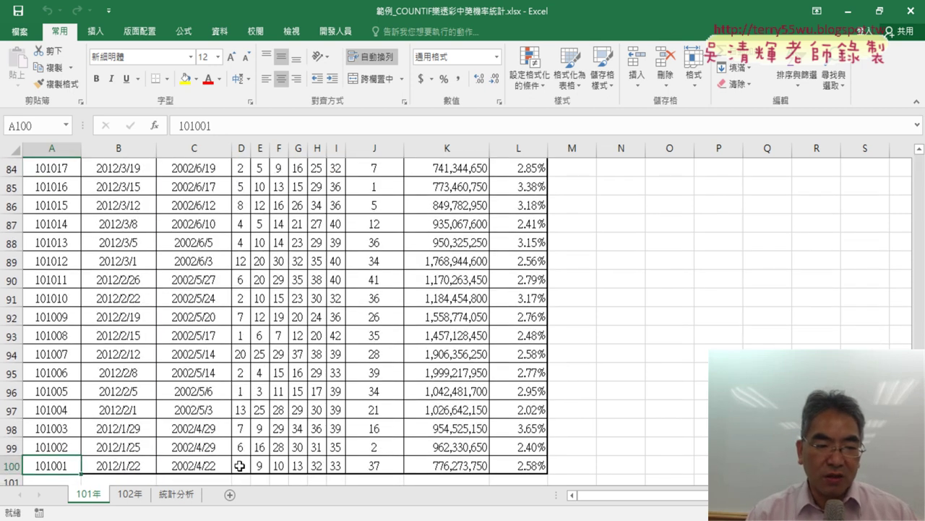
drag(239, 466, 380, 468)
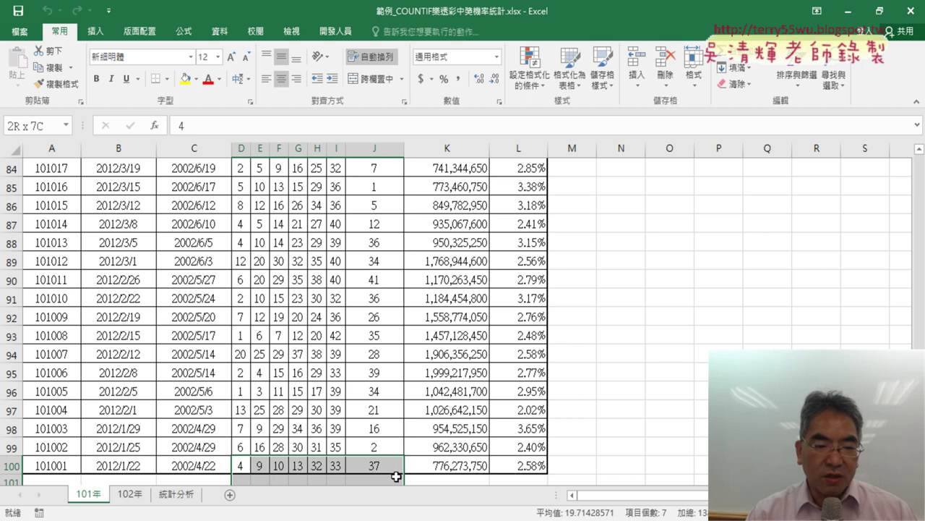
click(209, 468)
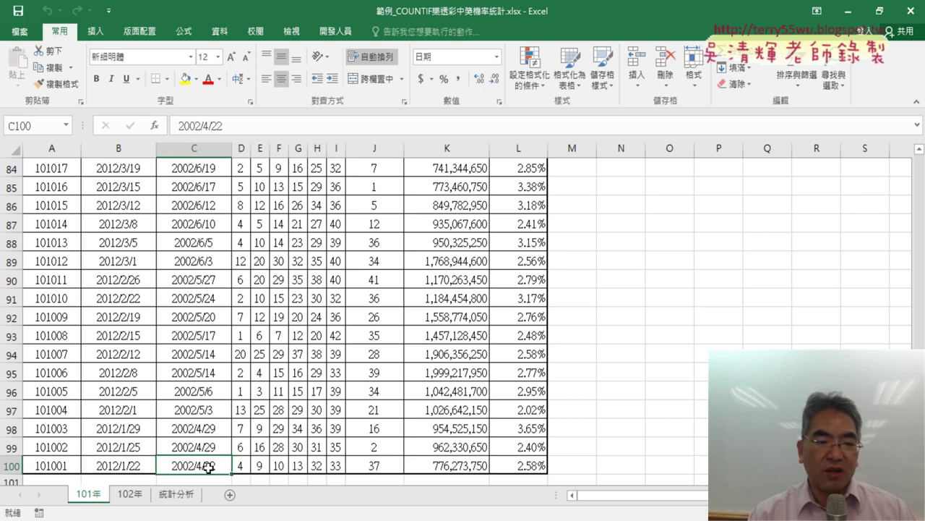
drag(239, 447, 377, 446)
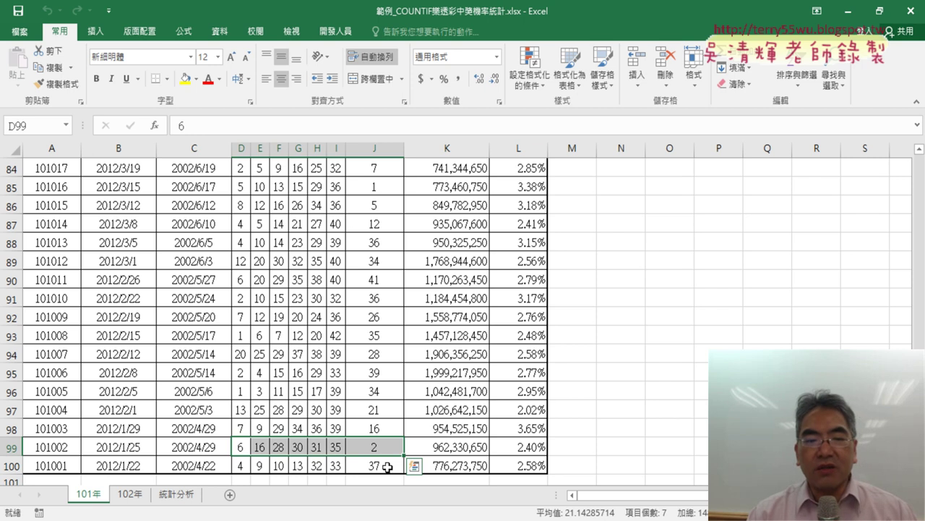
click(246, 391)
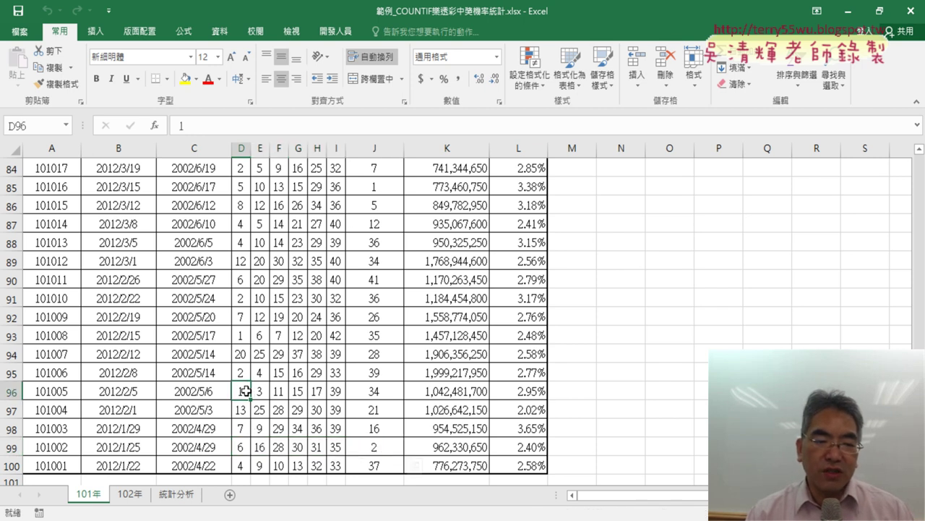
click(245, 338)
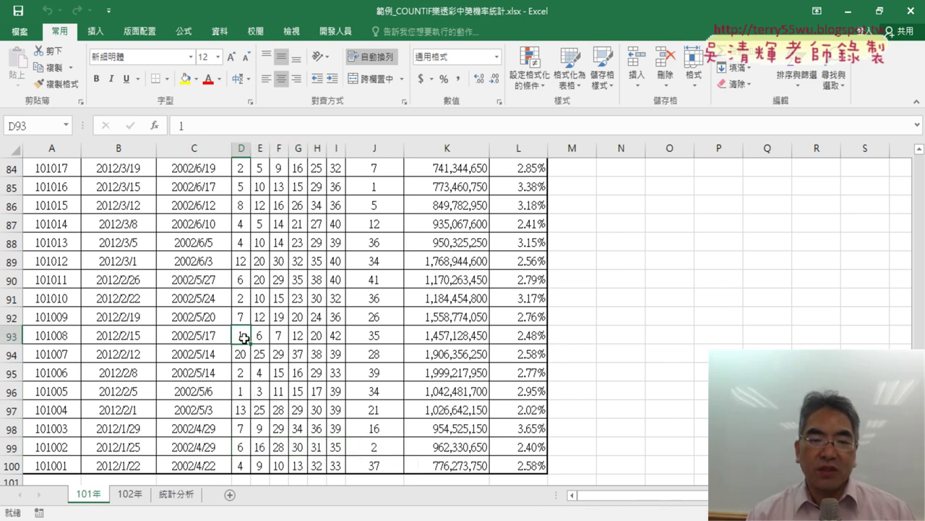
click(243, 391)
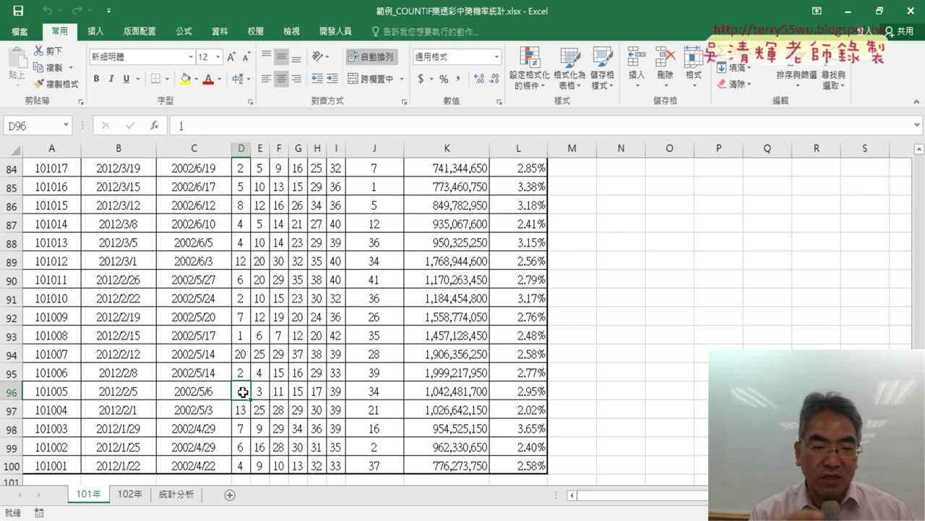
click(386, 186)
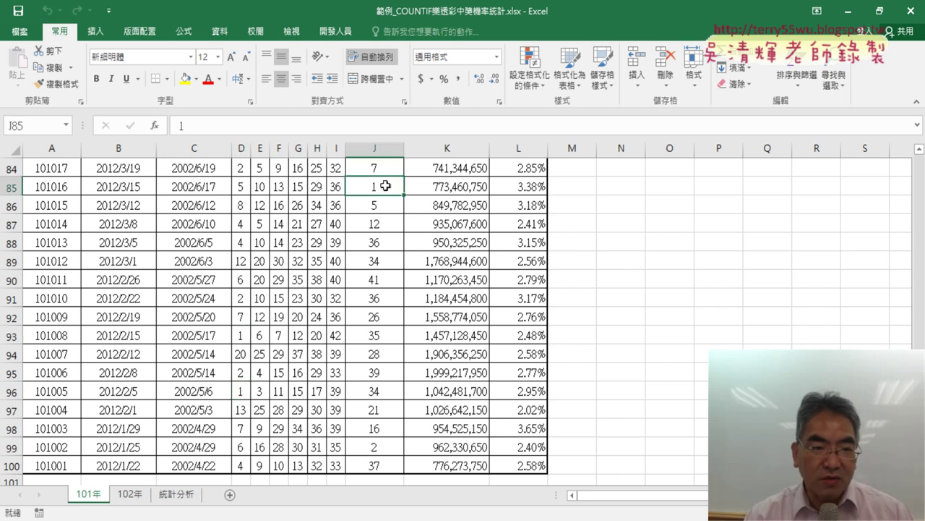
scroll(386, 186, up, 2)
scroll(385, 186, up, 3)
scroll(385, 186, up, 1)
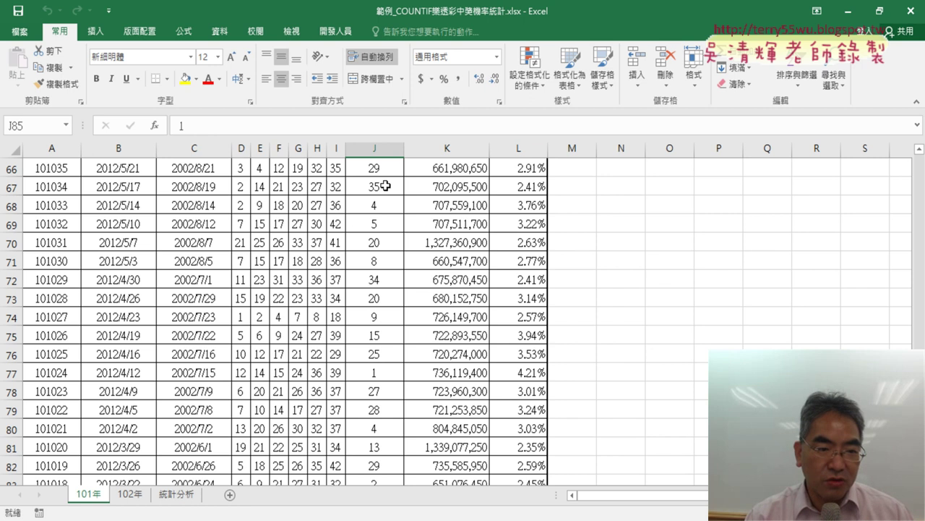
click(241, 315)
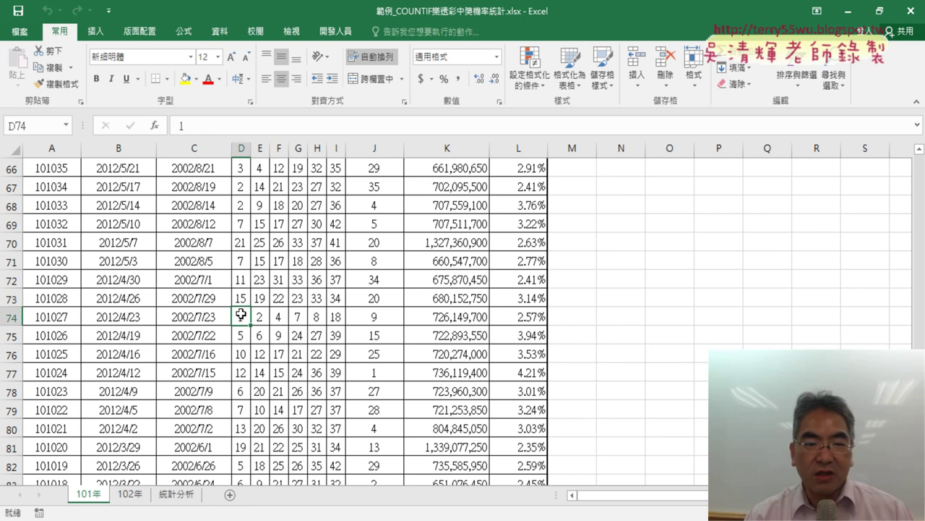
scroll(240, 315, up, 5)
scroll(241, 314, up, 8)
scroll(241, 314, up, 5)
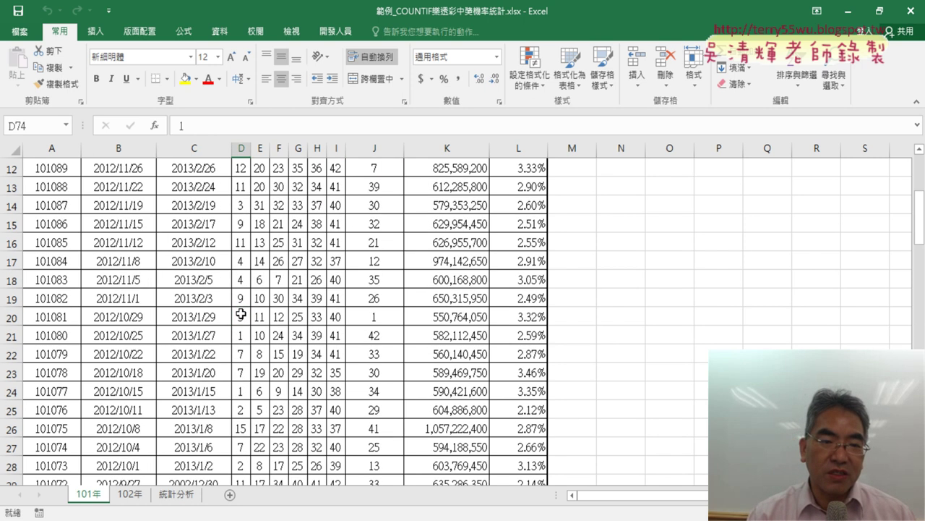
scroll(240, 314, up, 4)
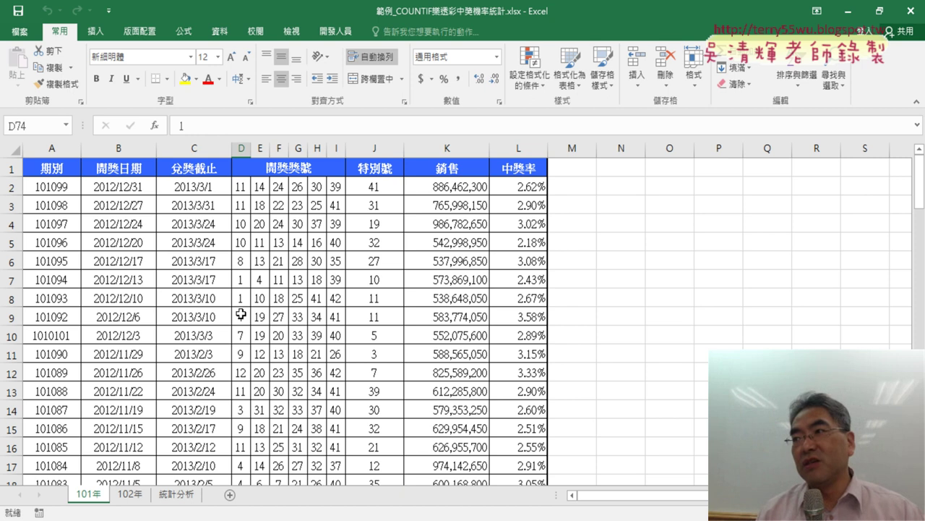
Step: On 統計分析, select B2 under 101年機率 and open Insert Function
click(177, 499)
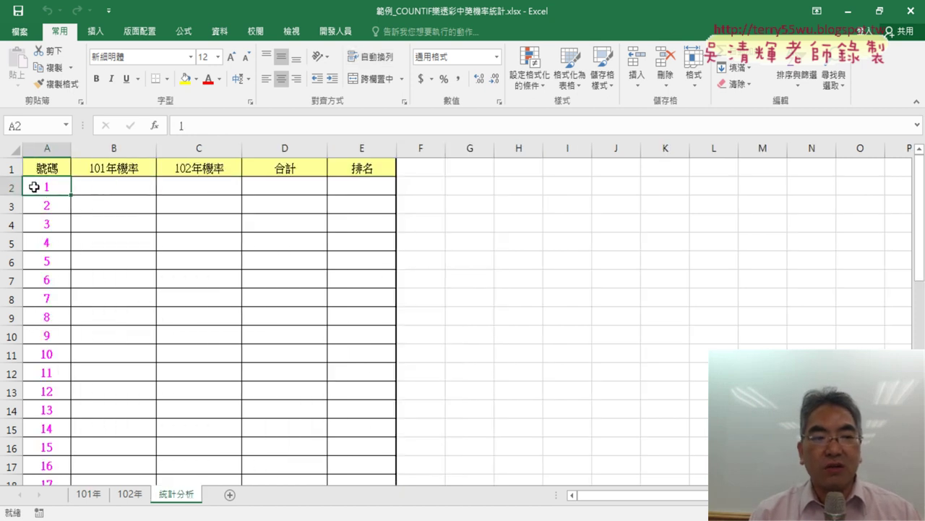
click(104, 186)
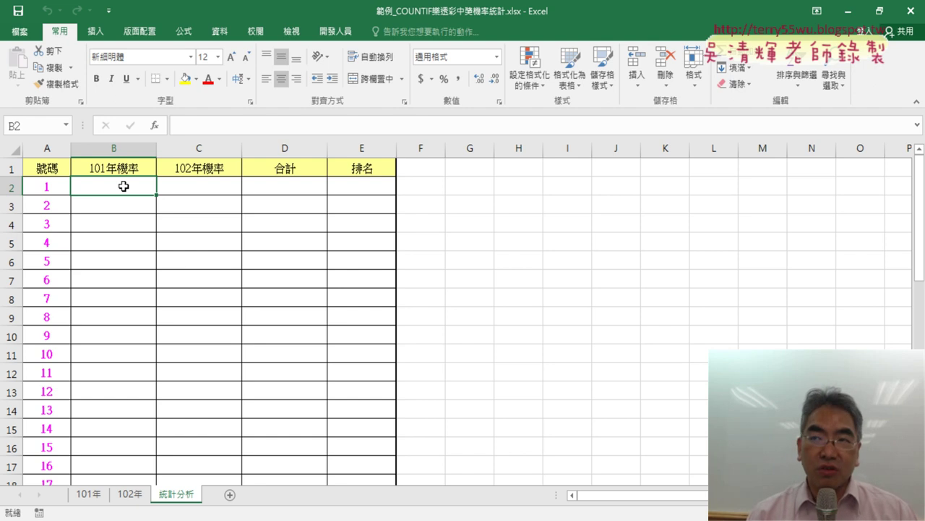
click(156, 126)
Step: Filter the function list to the 統計 category, scroll down, and select COUNT
click(652, 193)
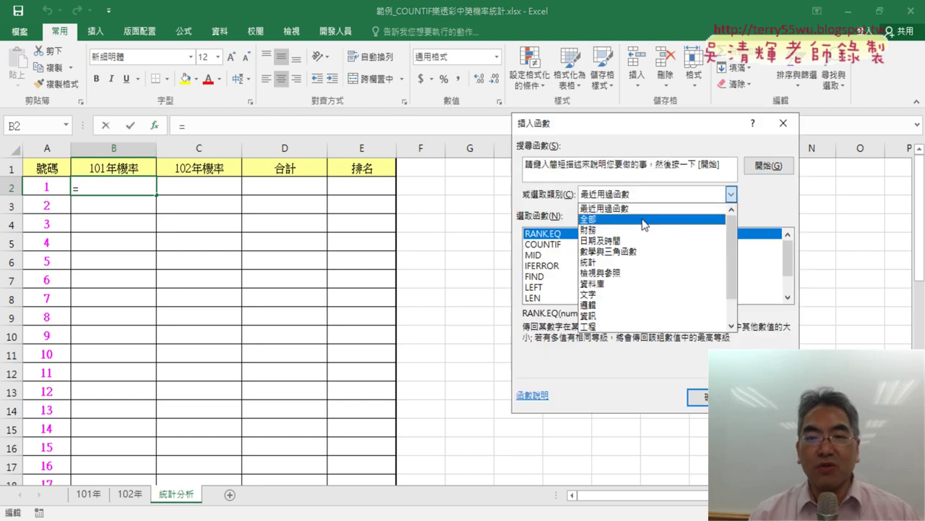
click(631, 263)
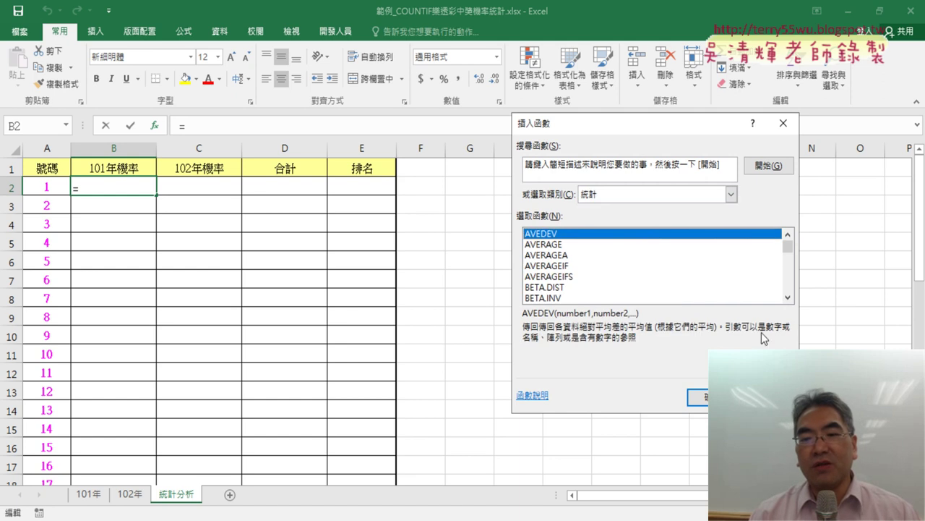
click(791, 300)
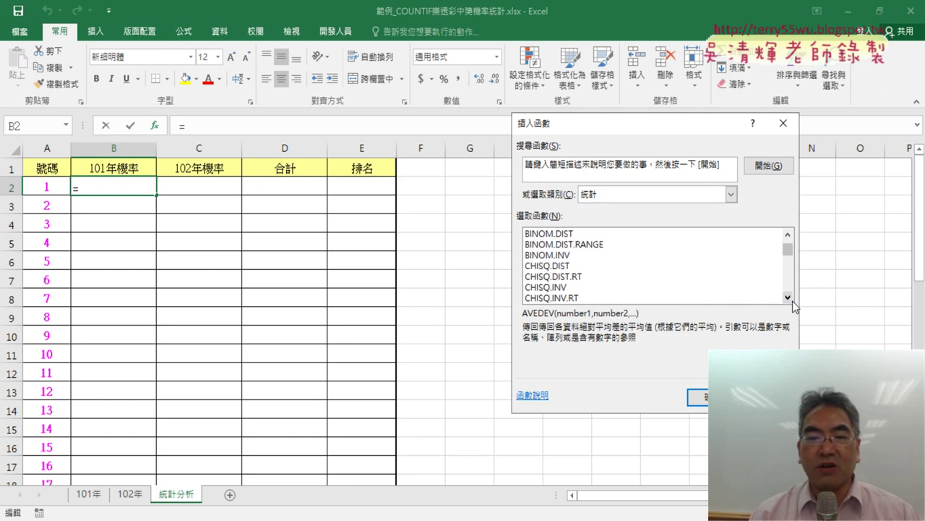
click(791, 300)
click(791, 299)
click(791, 300)
click(791, 299)
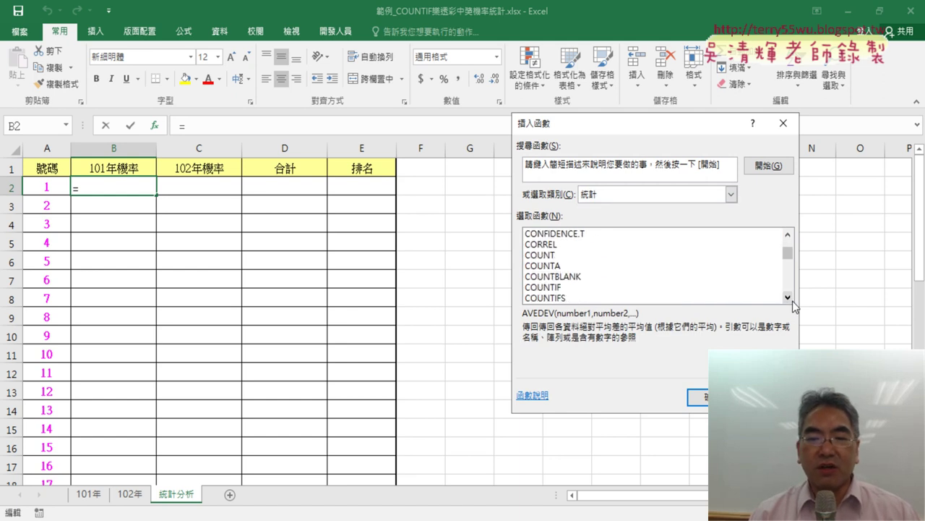
click(791, 299)
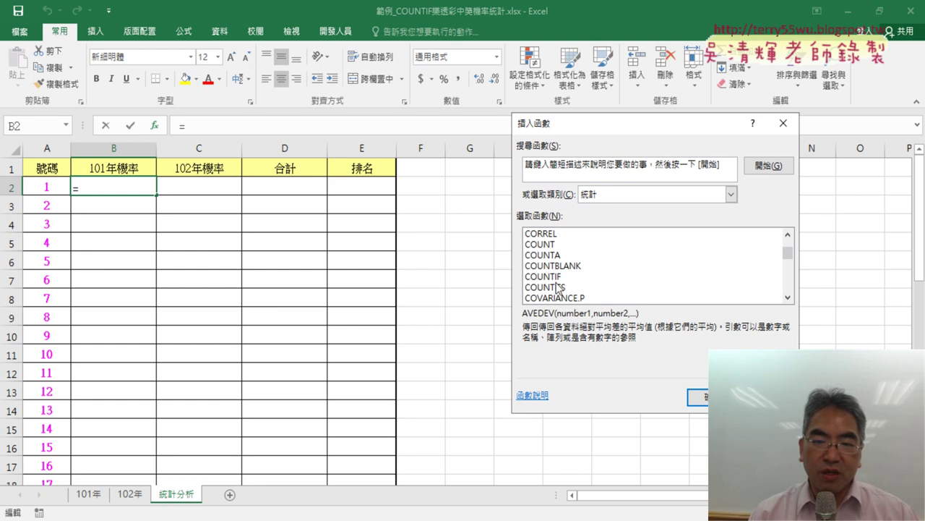
click(564, 244)
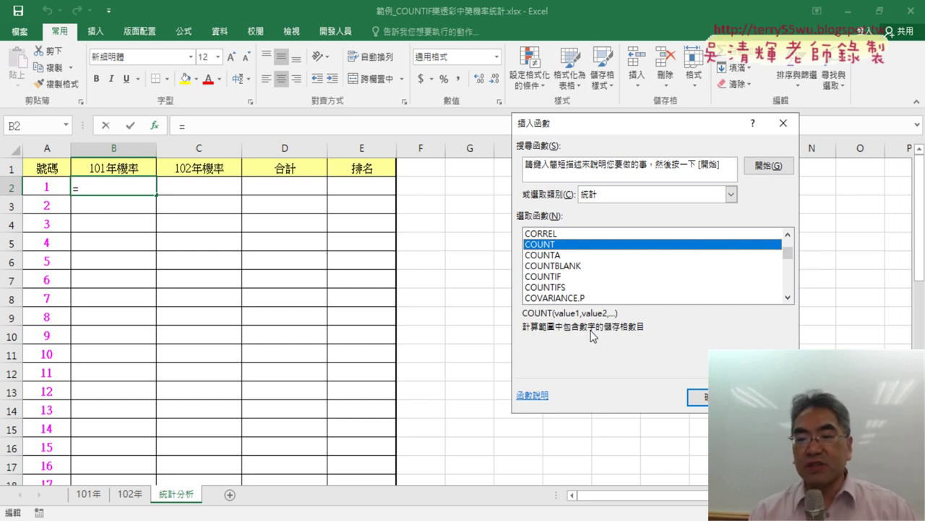
Step: Compare COUNT, COUNTA, COUNTBLANK, COUNTIF and COUNTIFS descriptions, then insert COUNTIF into B2
key(Down)
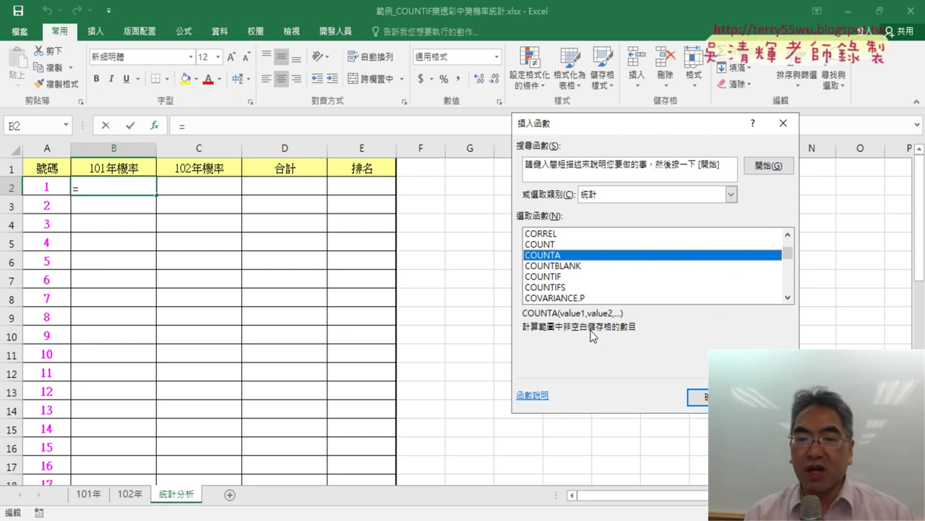
key(Up)
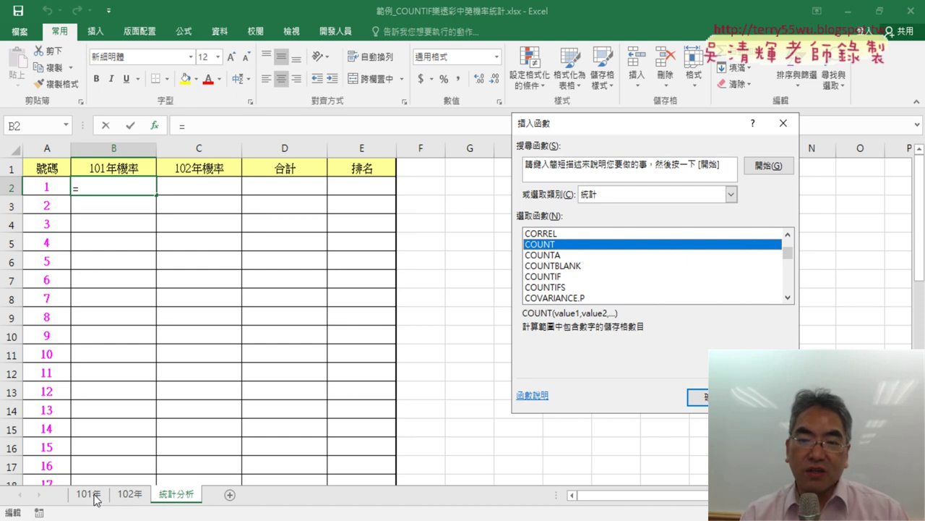
key(Down)
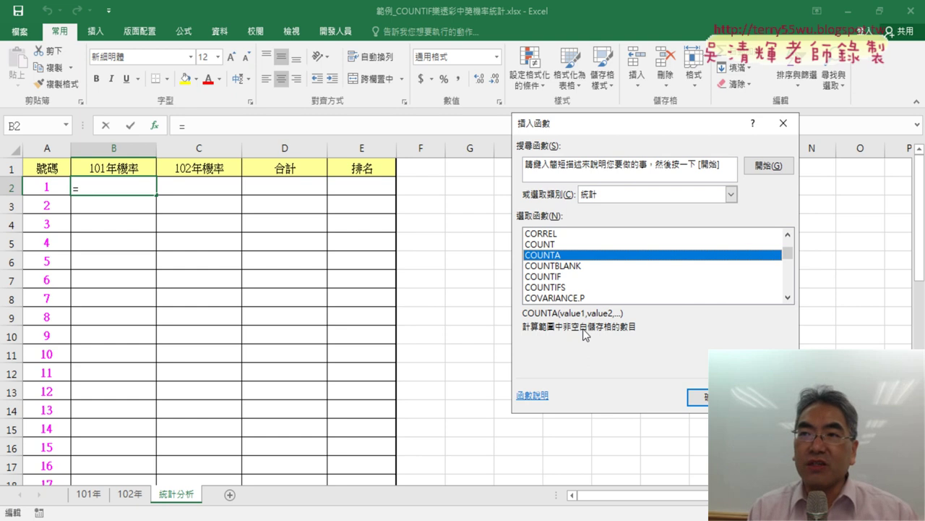
key(Down)
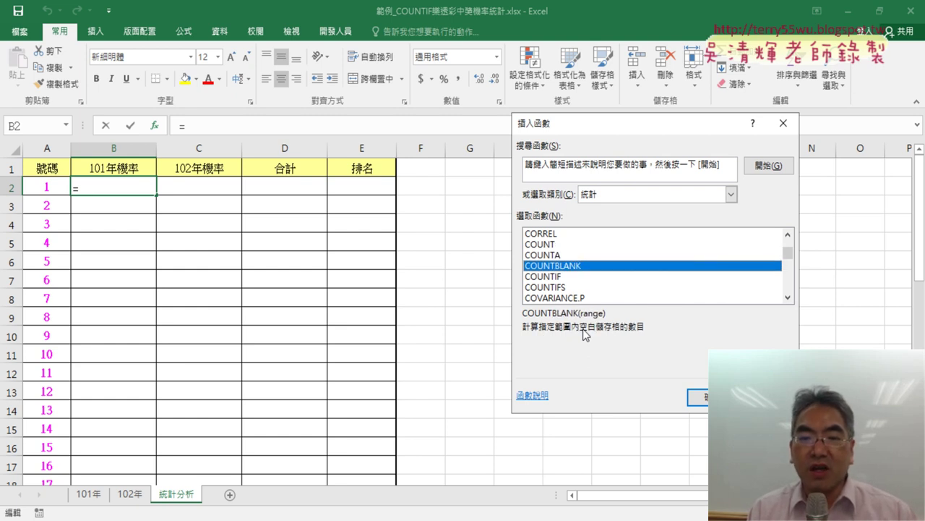
key(Down)
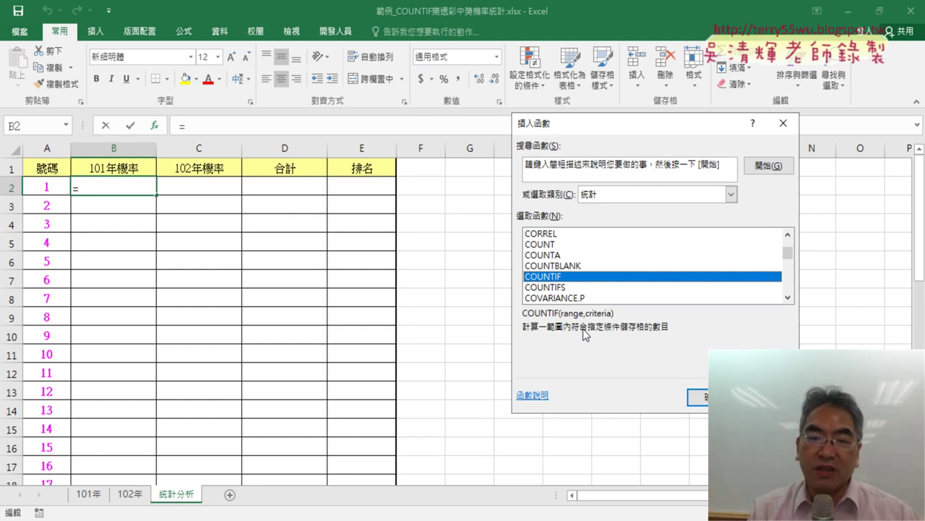
key(Down)
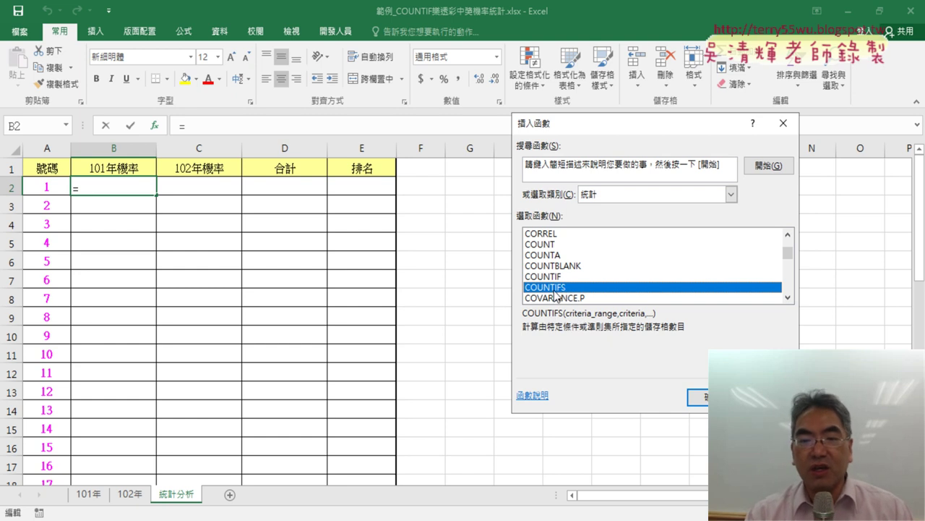
click(562, 276)
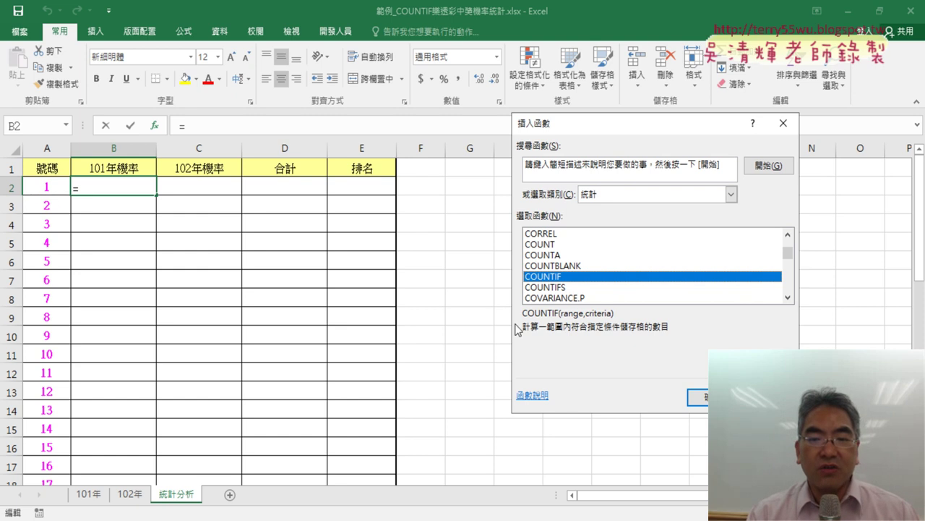
click(697, 397)
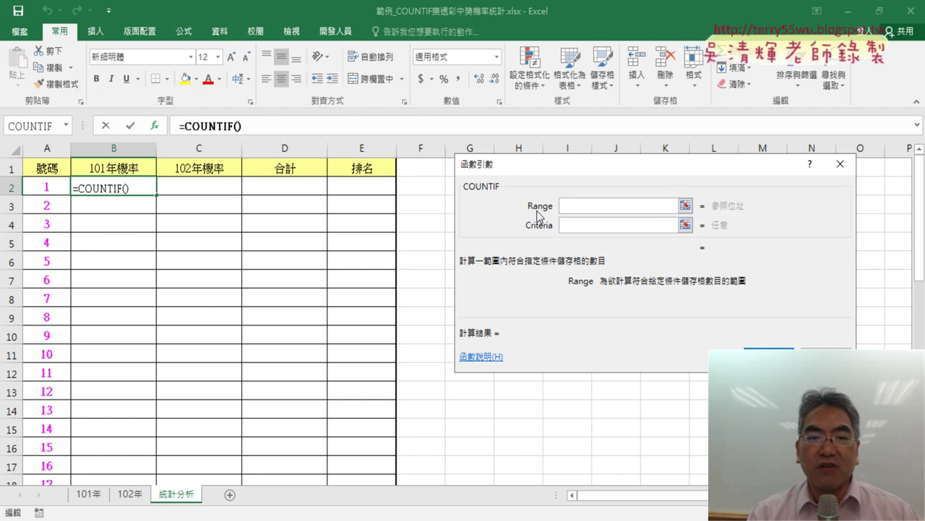
Step: Set COUNTIF's Range to '101年'!D2:J100, then move to the Criteria box
click(88, 494)
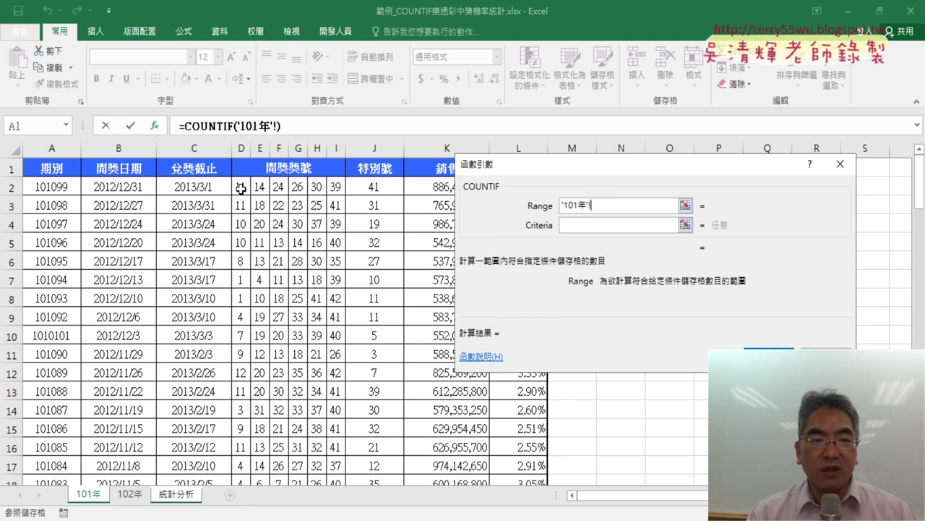
click(241, 187)
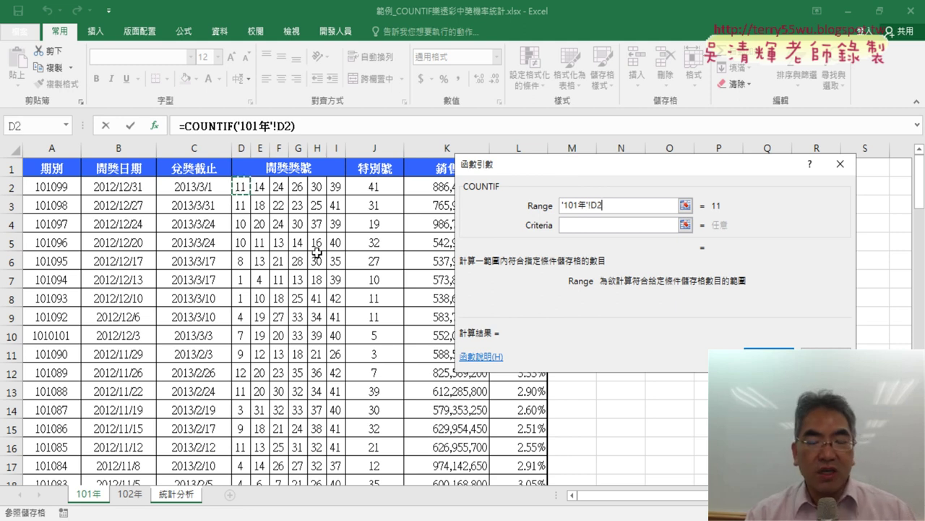
scroll(335, 277, down, 3)
scroll(336, 277, down, 8)
scroll(336, 277, down, 4)
scroll(336, 277, down, 8)
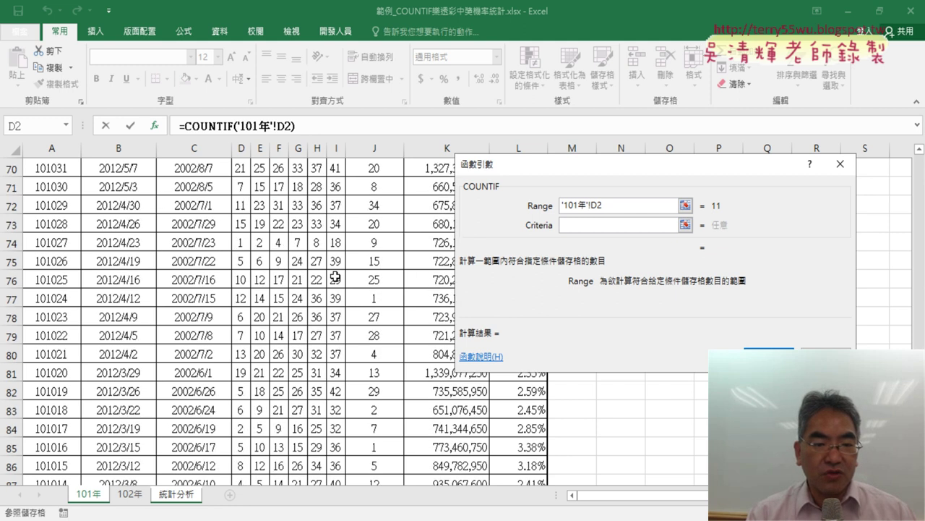
scroll(336, 277, down, 8)
scroll(336, 277, down, 1)
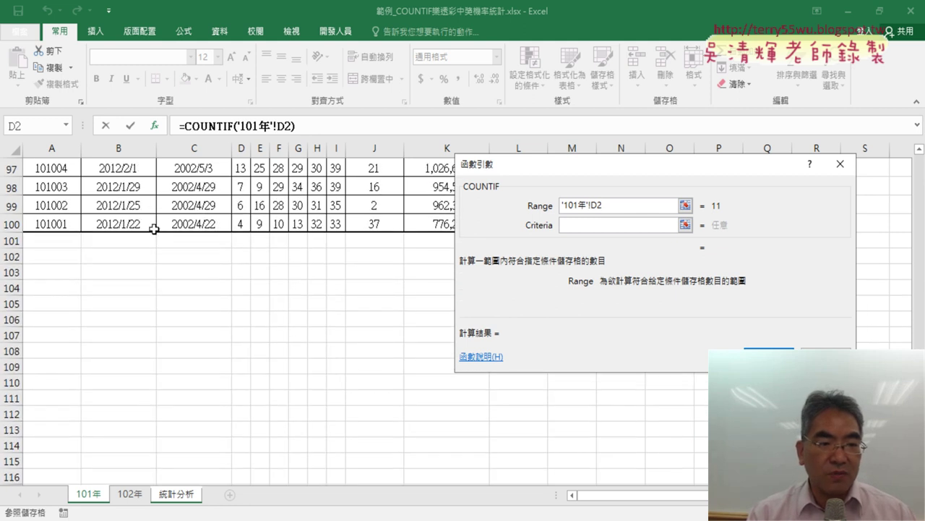
shift+click(381, 224)
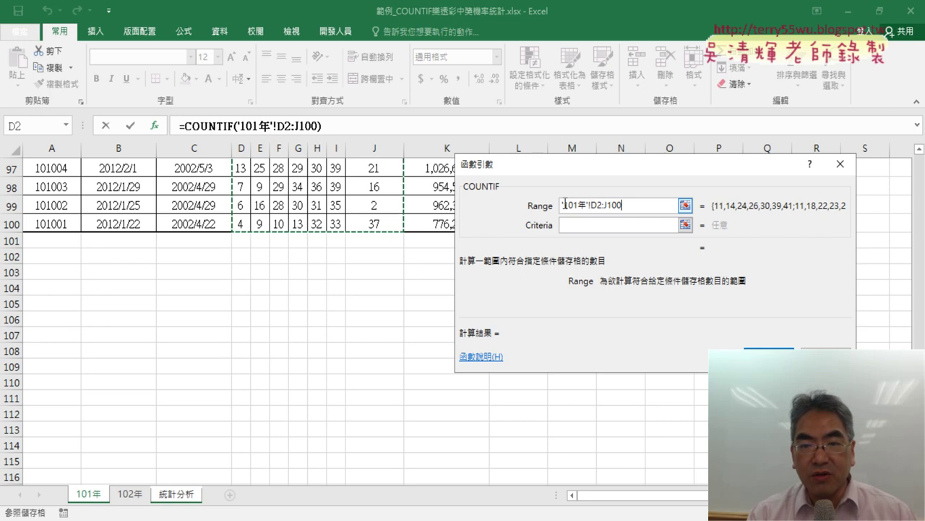
click(600, 224)
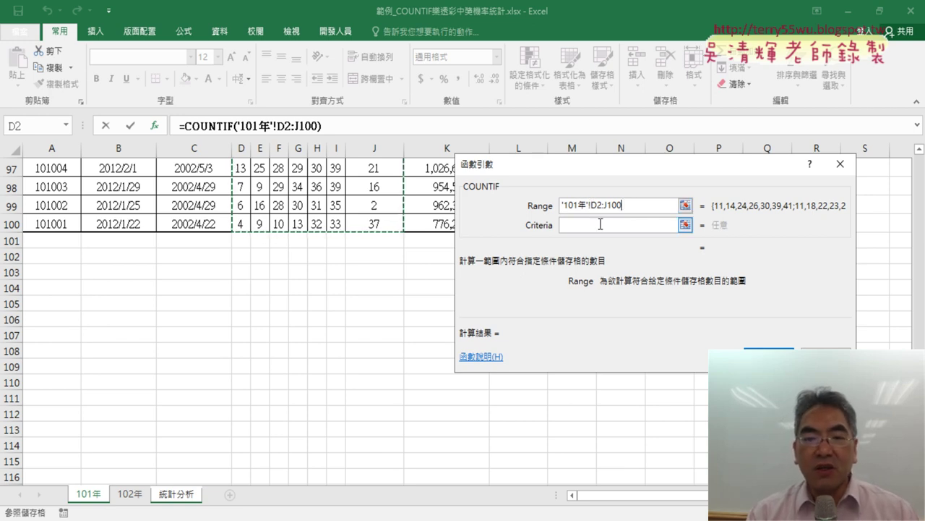
click(597, 226)
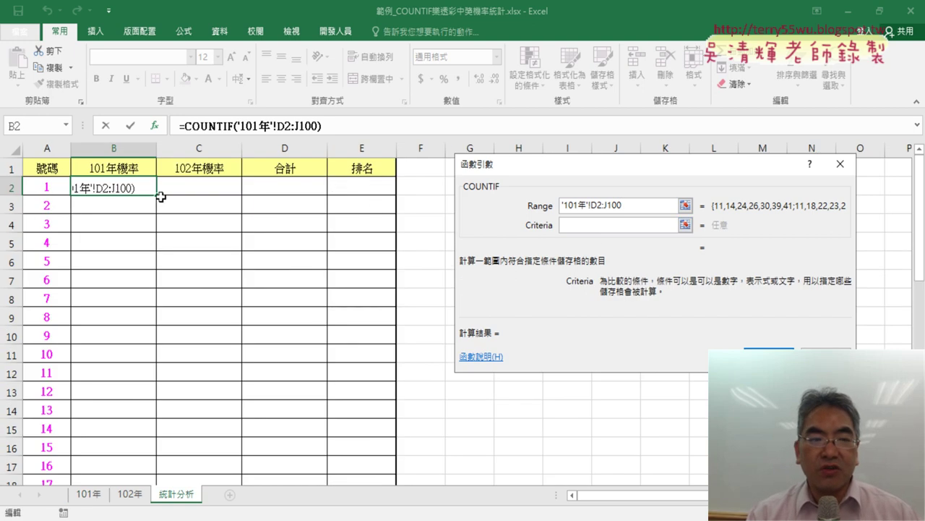
click(48, 187)
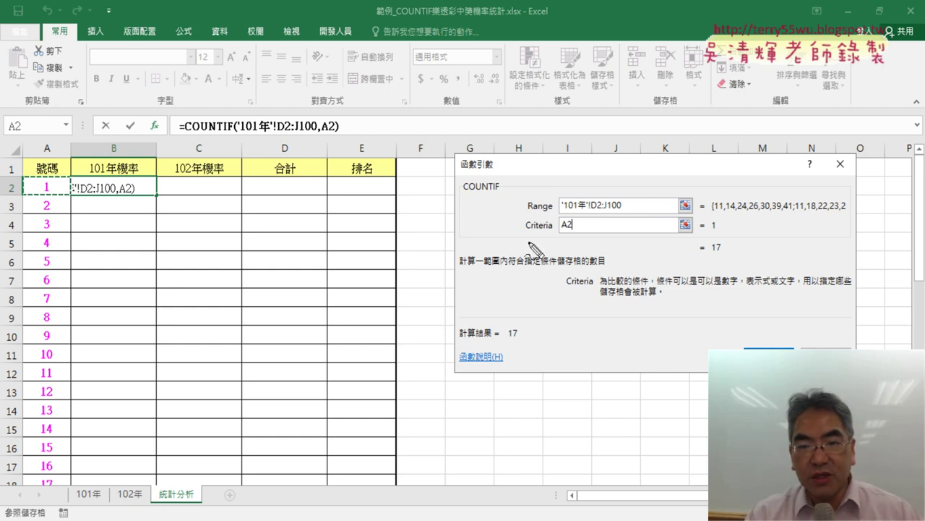
drag(568, 210, 620, 211)
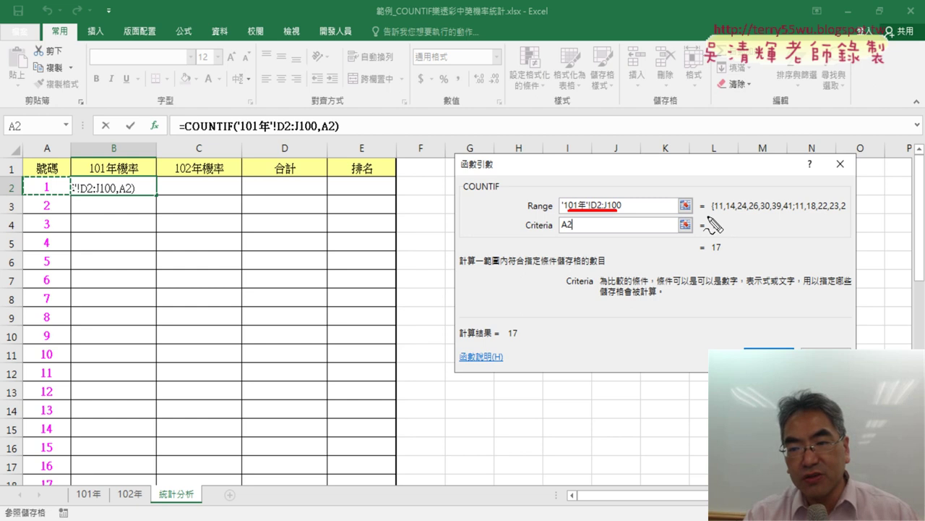
drag(708, 215, 718, 214)
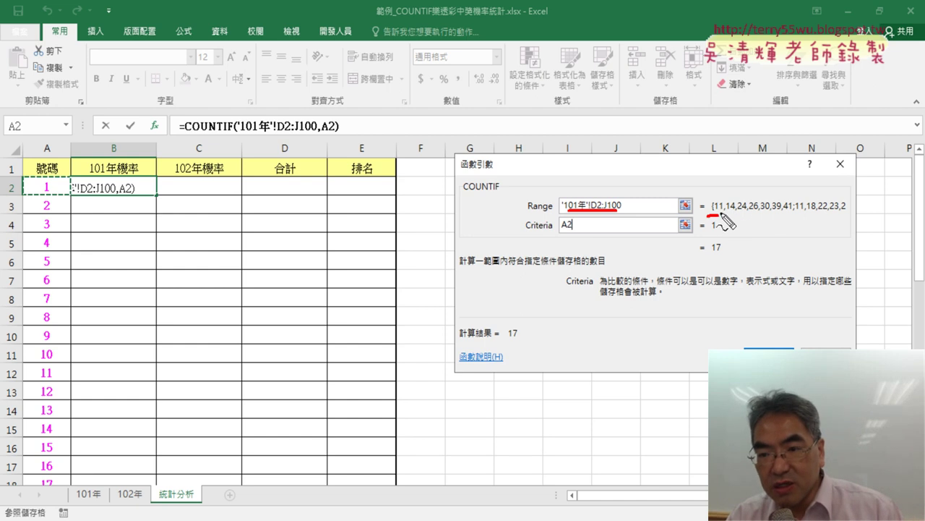
drag(722, 213, 785, 214)
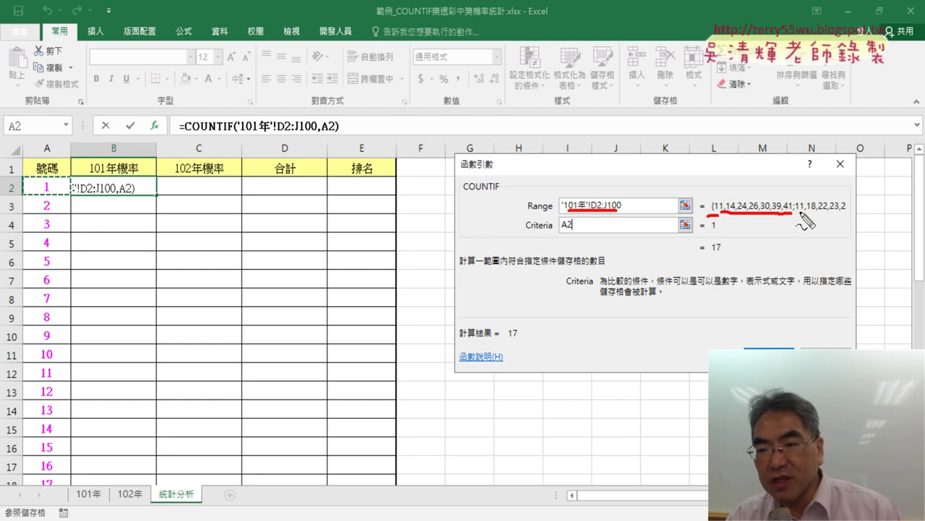
drag(798, 213, 841, 216)
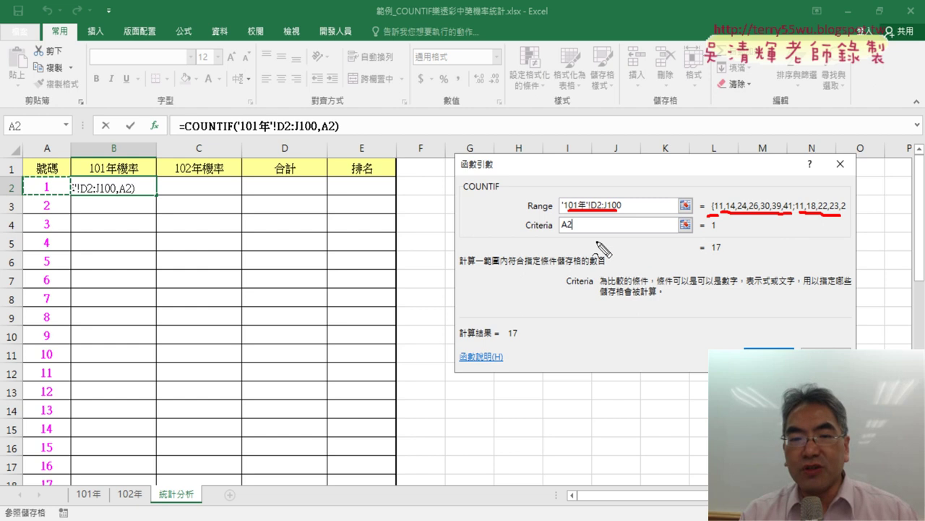
drag(36, 193, 56, 193)
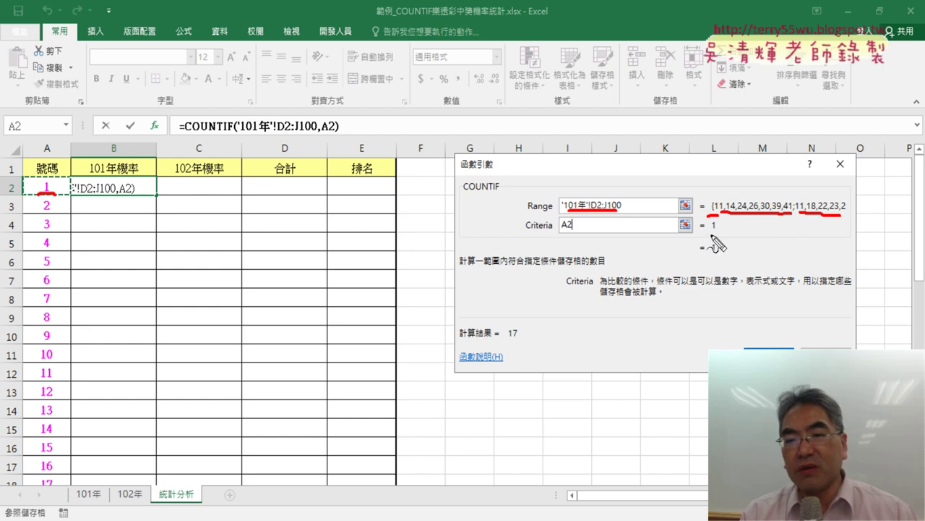
drag(710, 231, 729, 252)
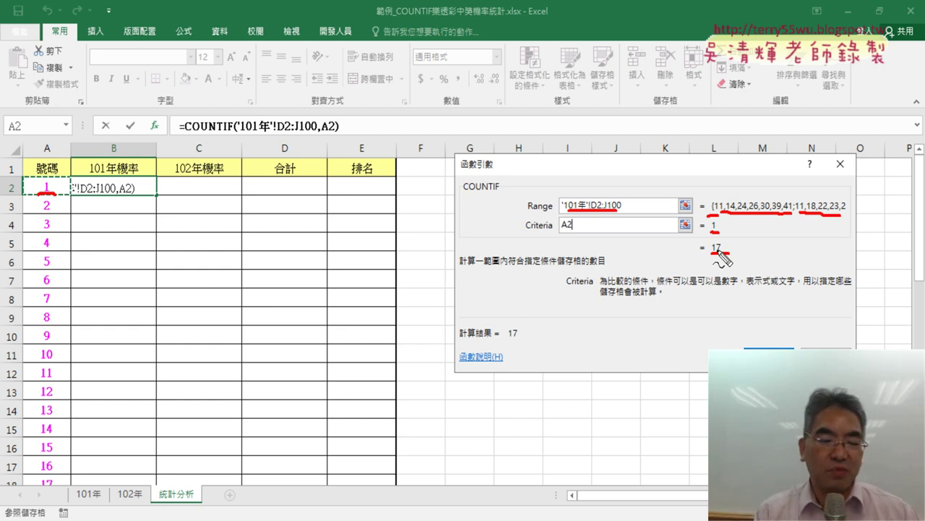
key(Escape)
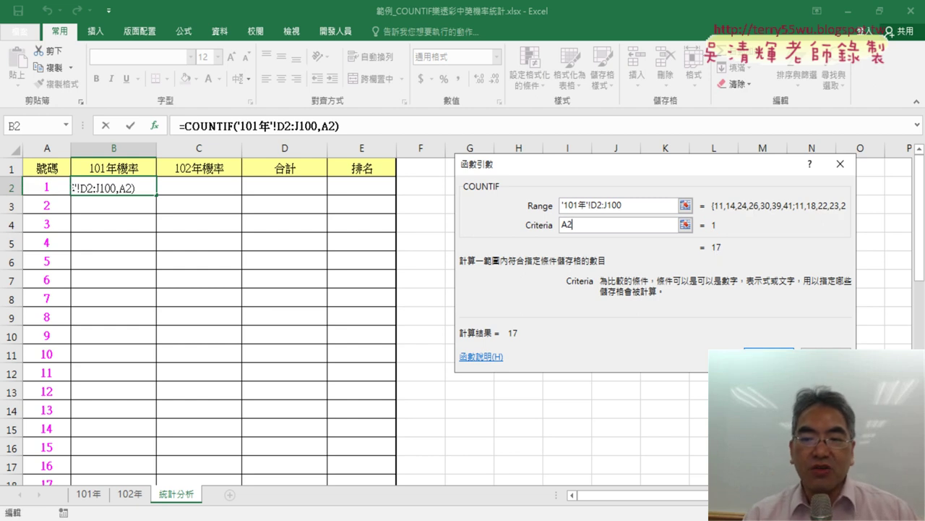
Step: Enter the COUNTIF formula in B2 (result 17) and fill it down column B
key(Return)
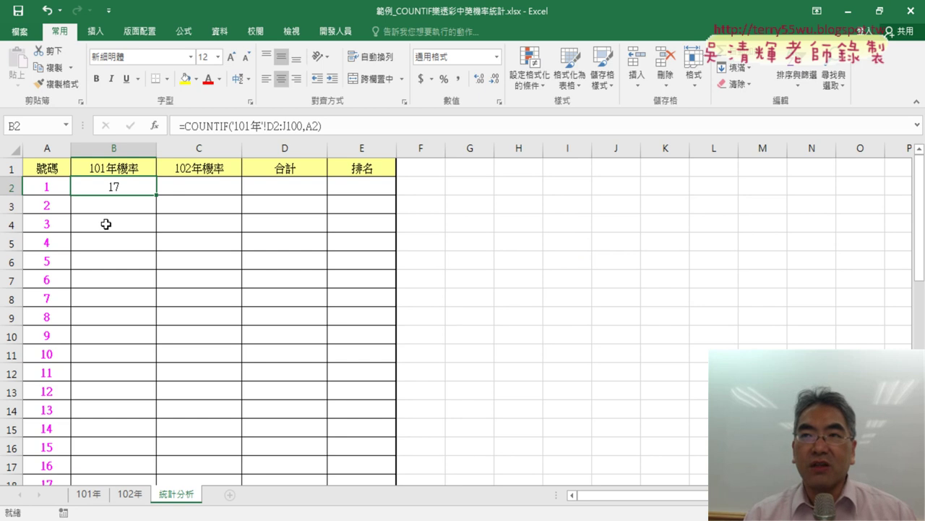
double_click(157, 195)
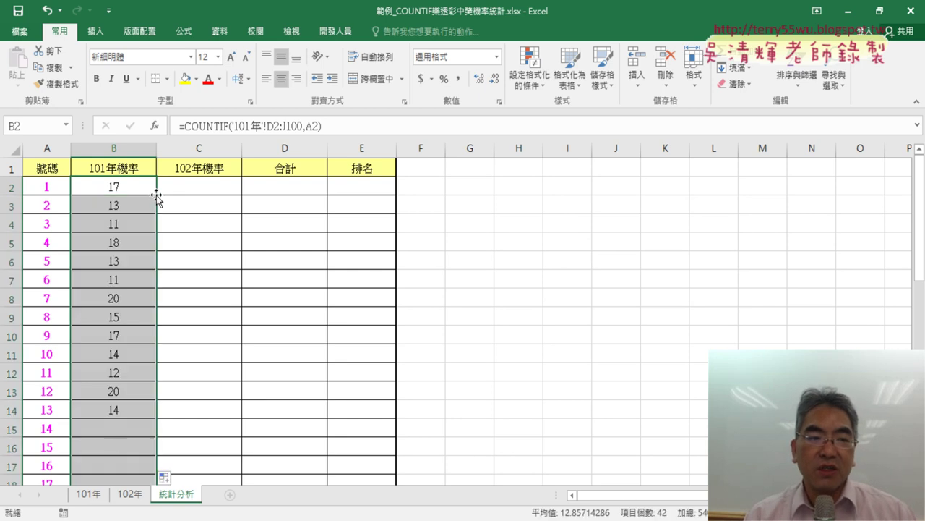
click(136, 190)
Step: Compare B3's copied formula, whose range shifted to D3:J101, with B2's original
click(134, 203)
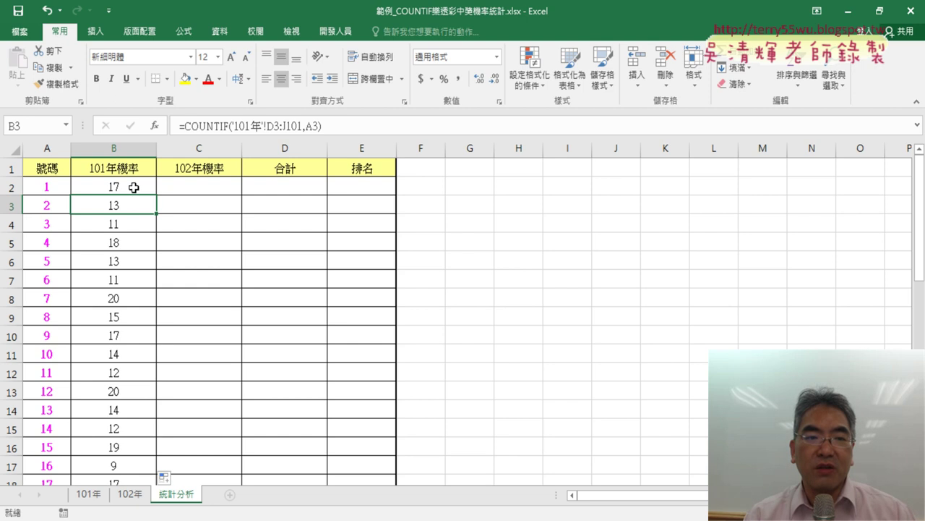
click(134, 187)
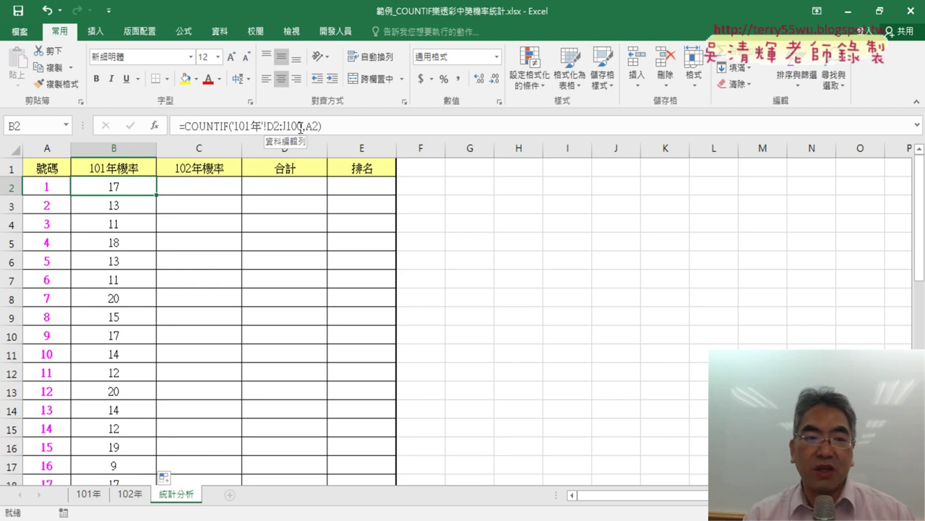
click(127, 210)
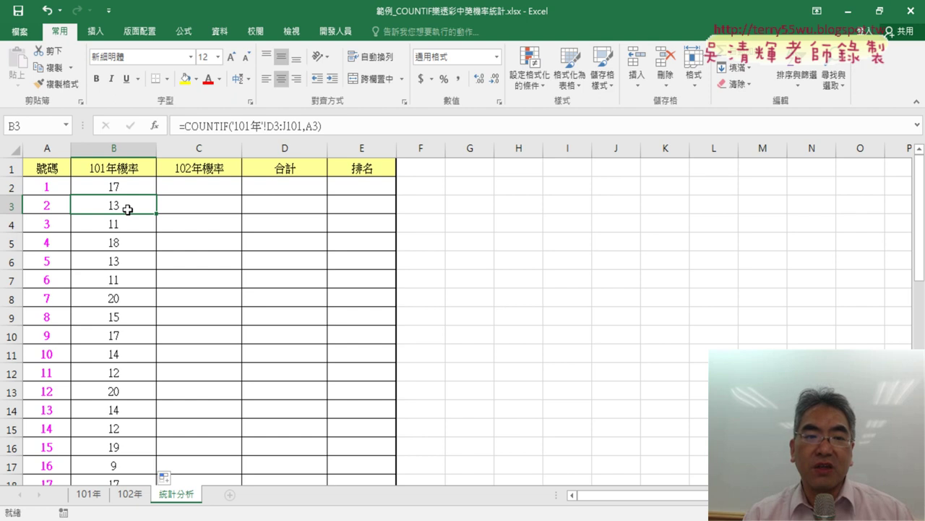
click(134, 183)
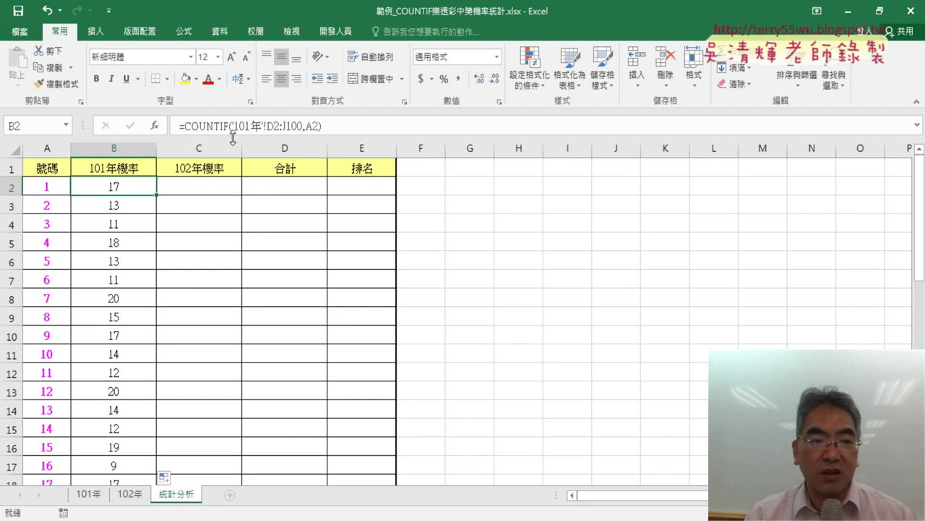
Step: Change B2's COUNTIF range to '101年'!D$2:J$100 in the Function Arguments dialog
click(275, 125)
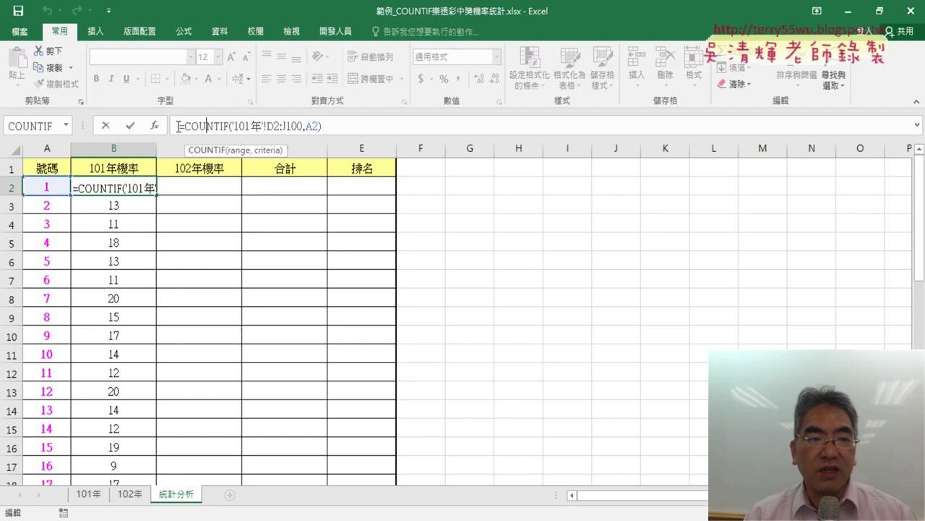
click(154, 126)
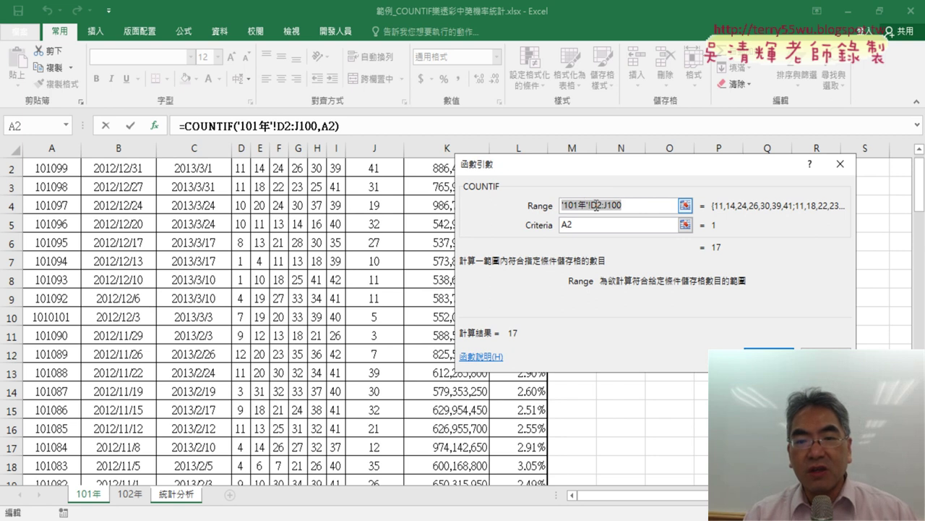
click(629, 205)
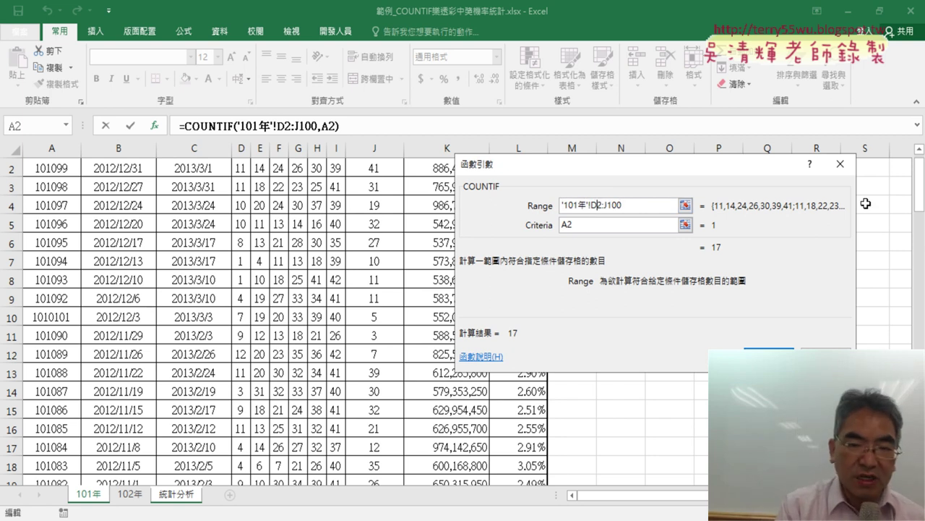
text($)
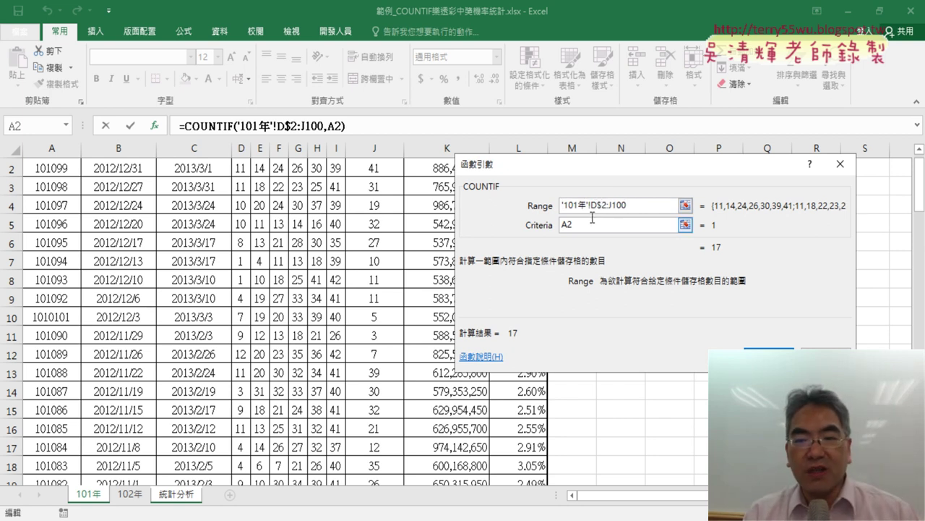
click(612, 206)
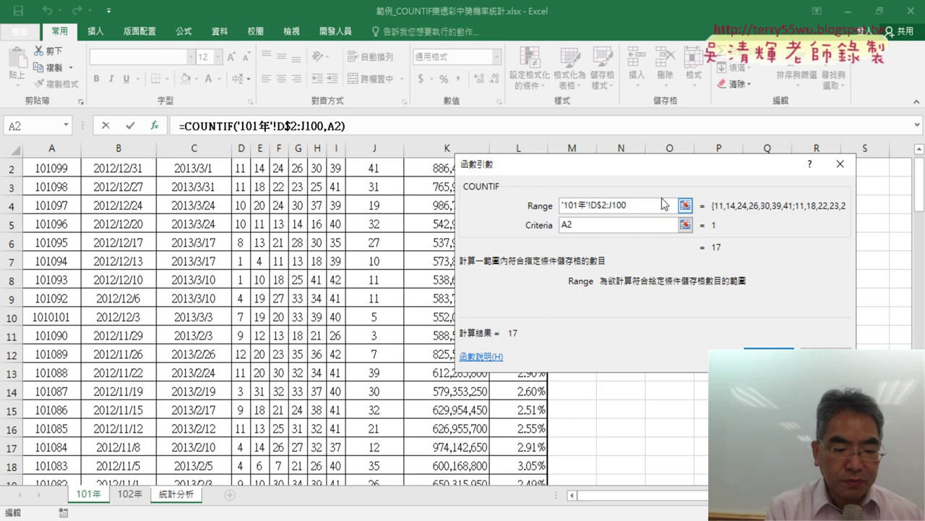
text($)
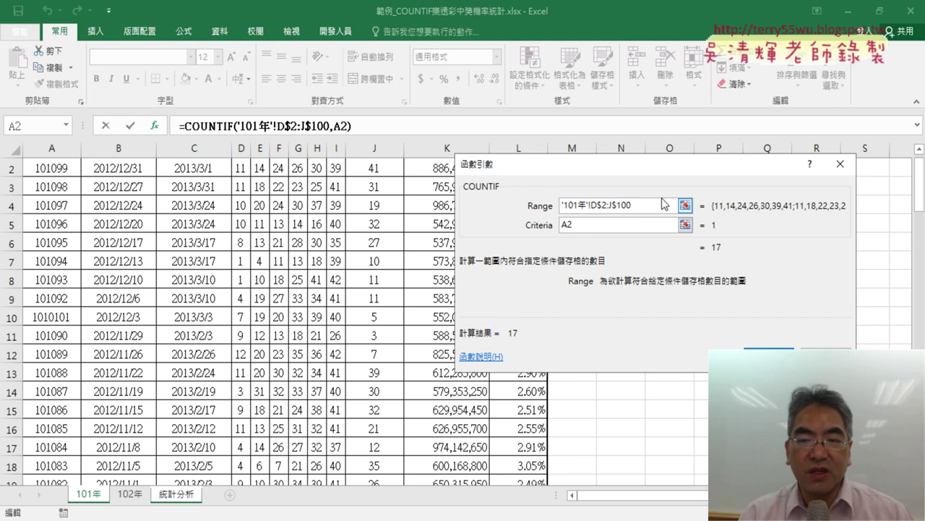
click(768, 357)
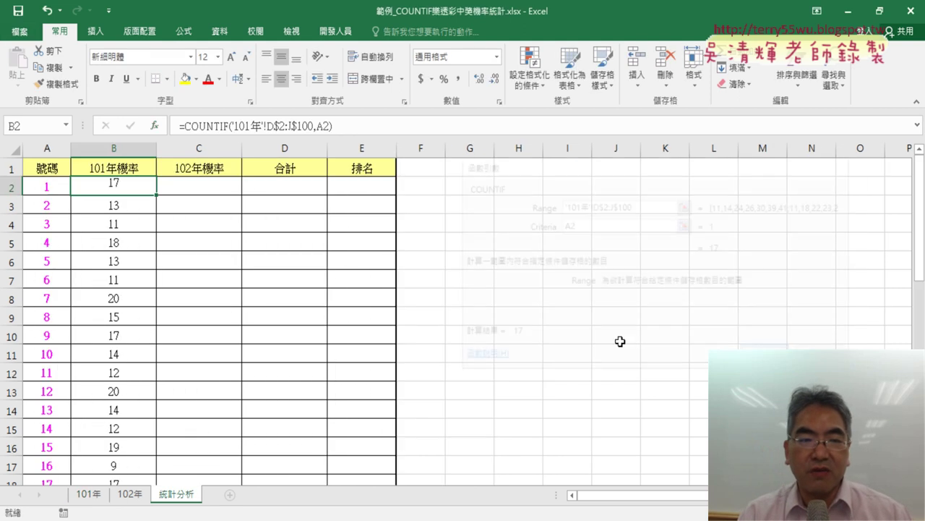
Step: Refill column B with the corrected formula, giving counts 17, 13, 11, 20, 22
double_click(157, 194)
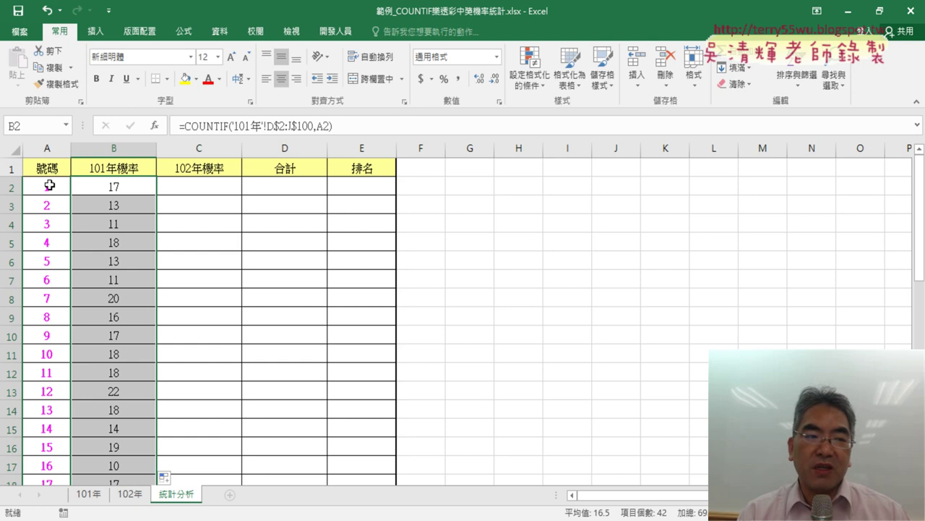
click(221, 188)
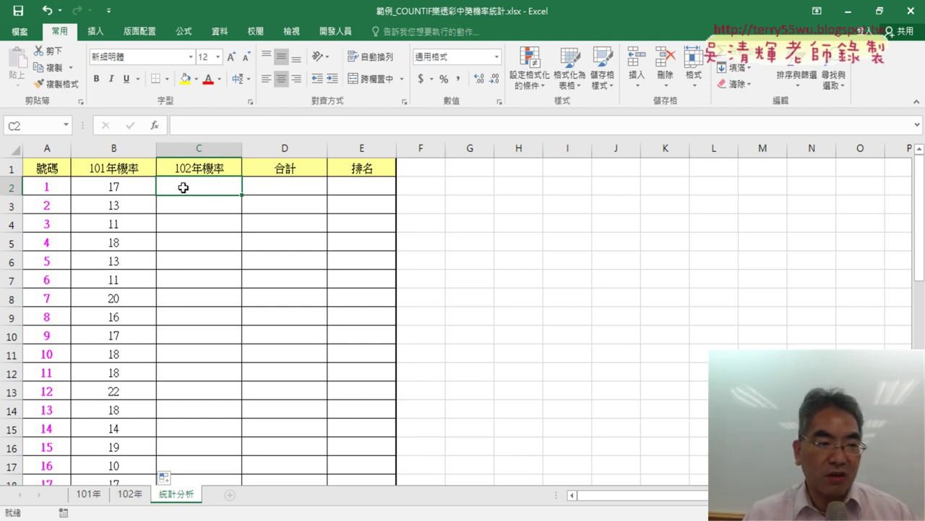
click(122, 182)
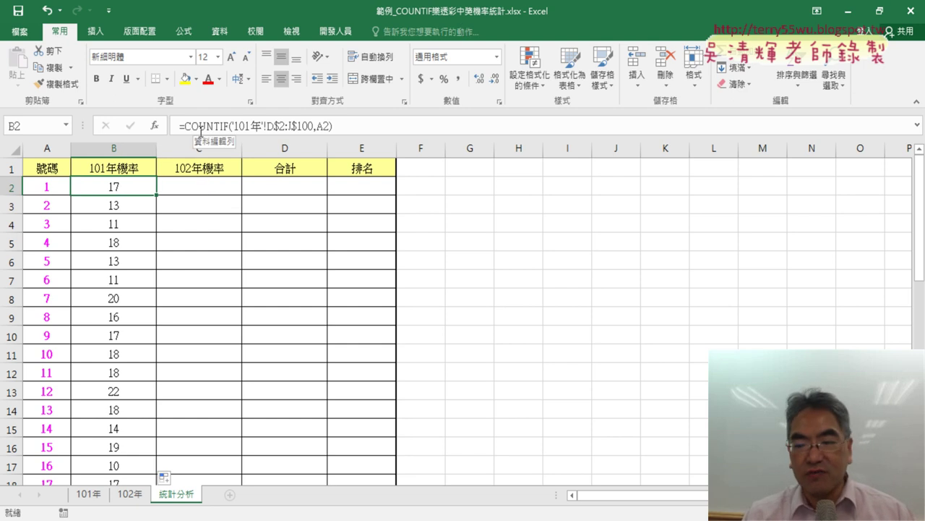
Step: Switch to the EVO Class Management teacher console showing the 40 student screen thumbnails
mouse_move(457, 4)
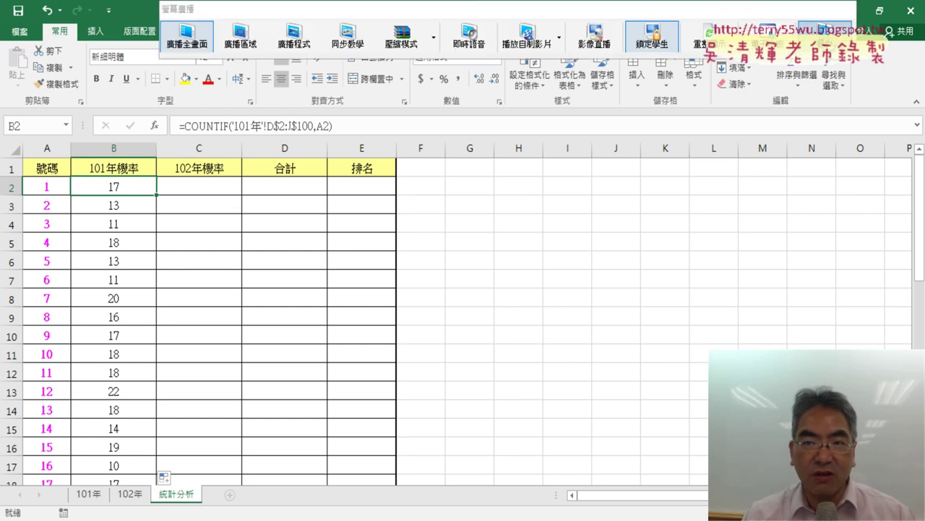
click(832, 40)
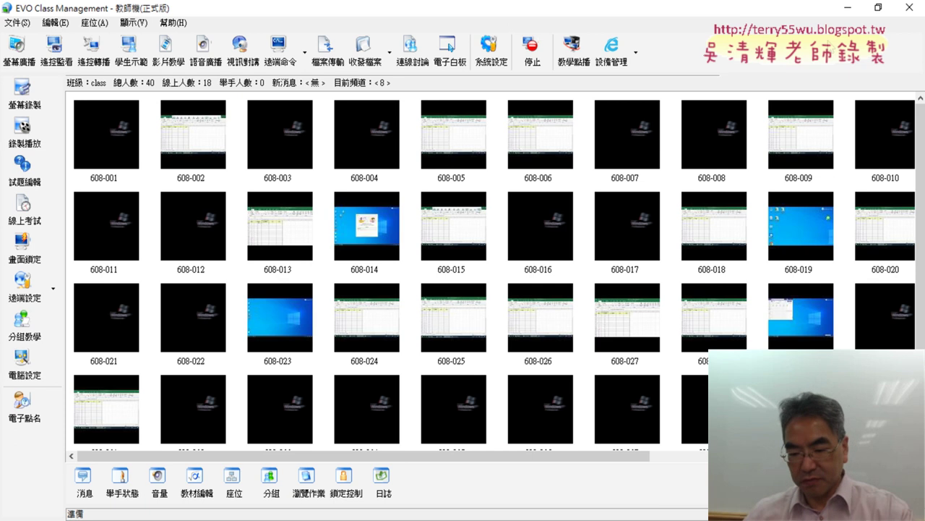